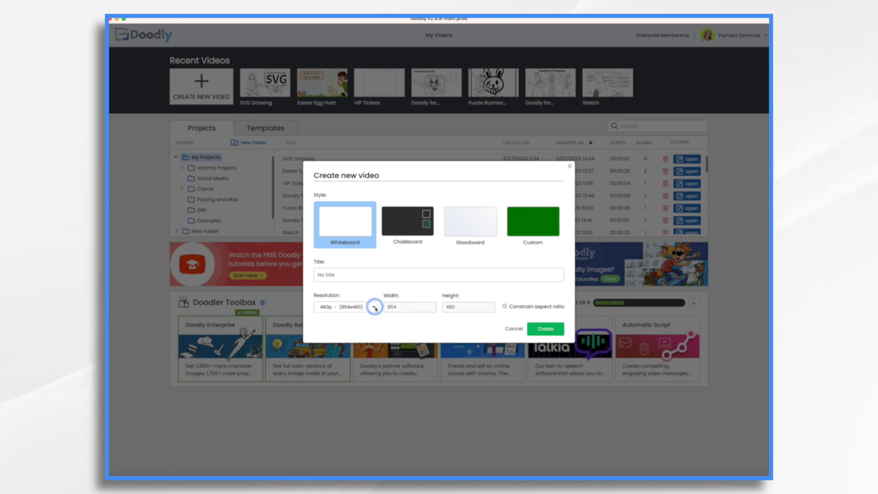
# Create a new whiteboard video with a custom resolution 1080 wide by 1920 high, without constraining the aspect ratio
pyautogui.click(374, 307)
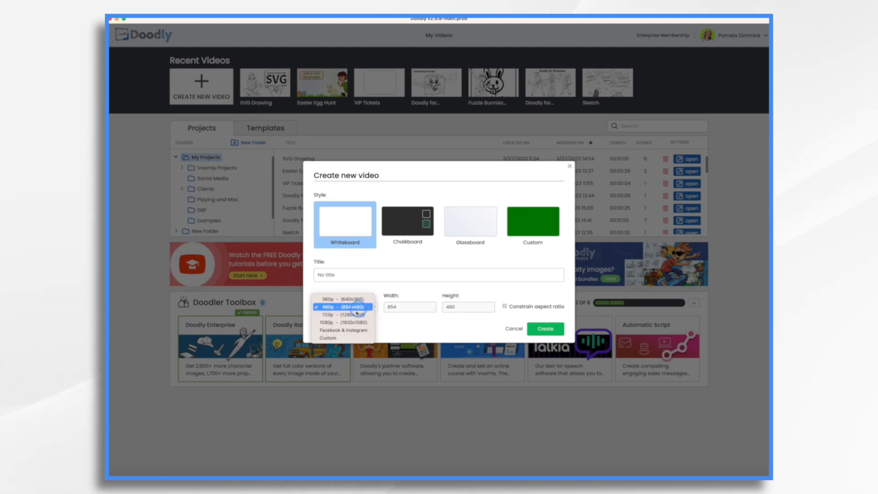
pyautogui.click(338, 337)
pyautogui.click(410, 307)
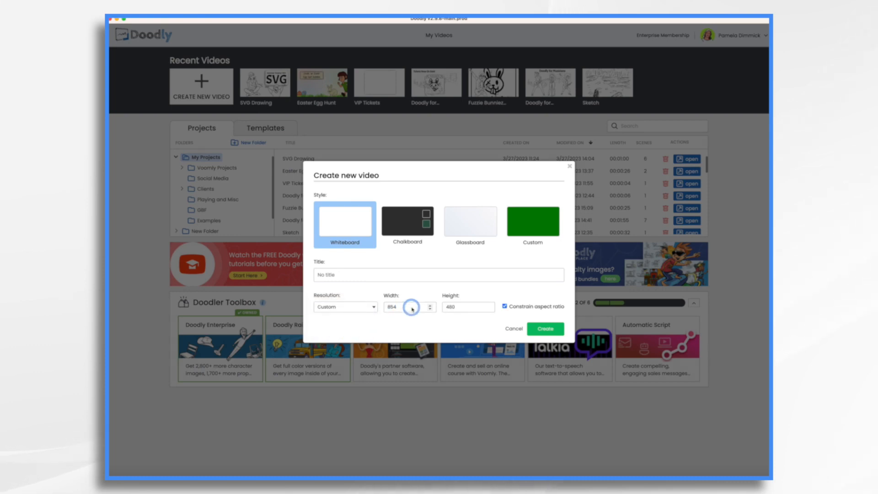
pyautogui.press('BackSpace')
pyautogui.press('BackSpace')
pyautogui.write('1080')
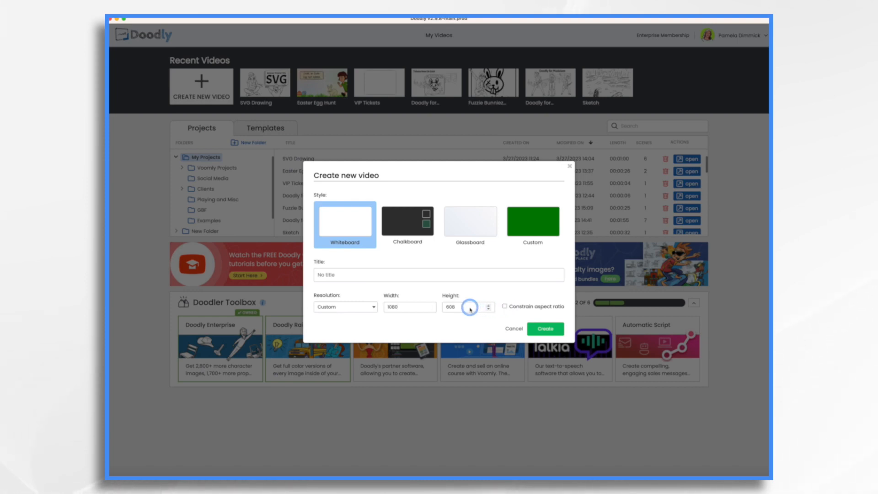
pyautogui.press('BackSpace')
pyautogui.press('BackSpace')
pyautogui.write('1920')
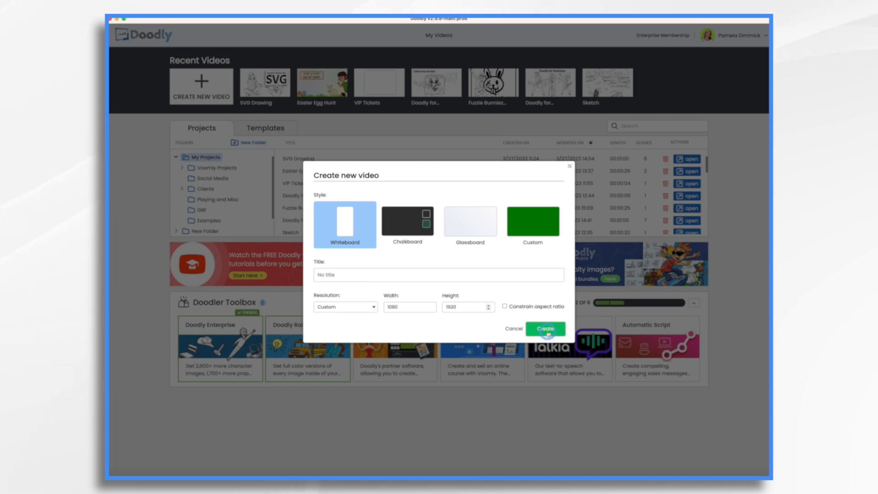
pyautogui.click(548, 333)
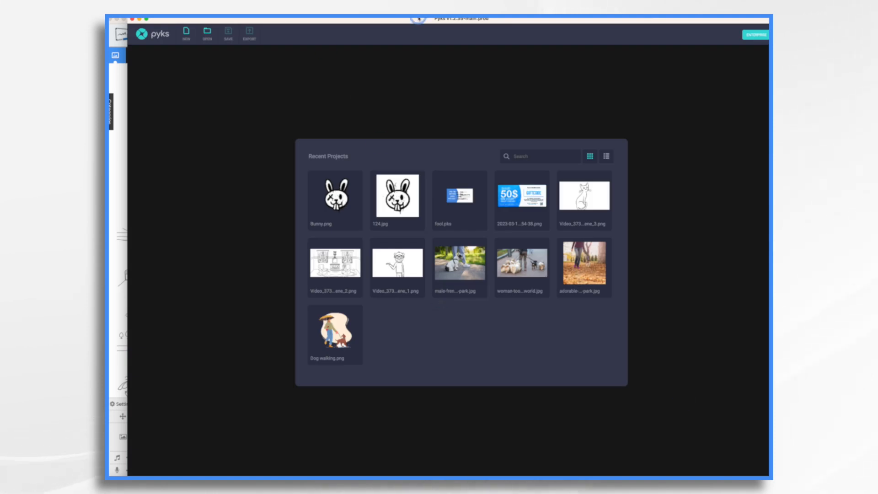
# Create a new custom image in Pyks, 1080 wide by 1920 high
pyautogui.moveTo(417, 21); pyautogui.dragTo(384, 18)
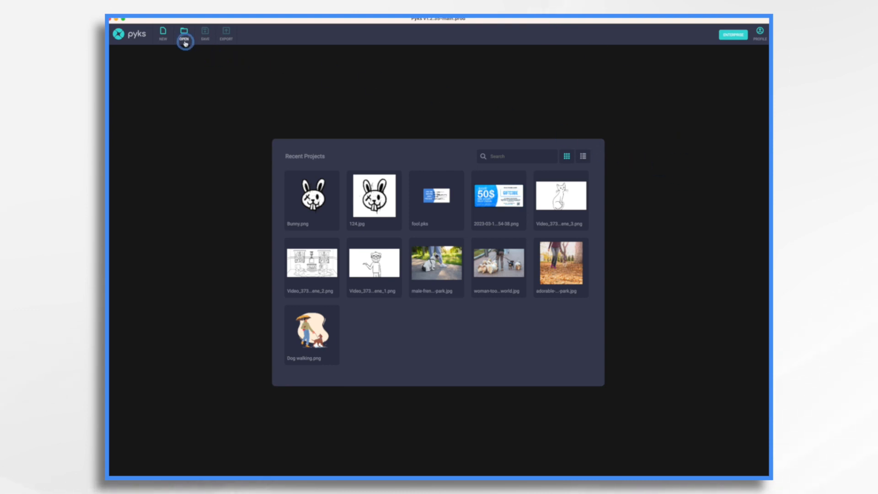
pyautogui.click(164, 33)
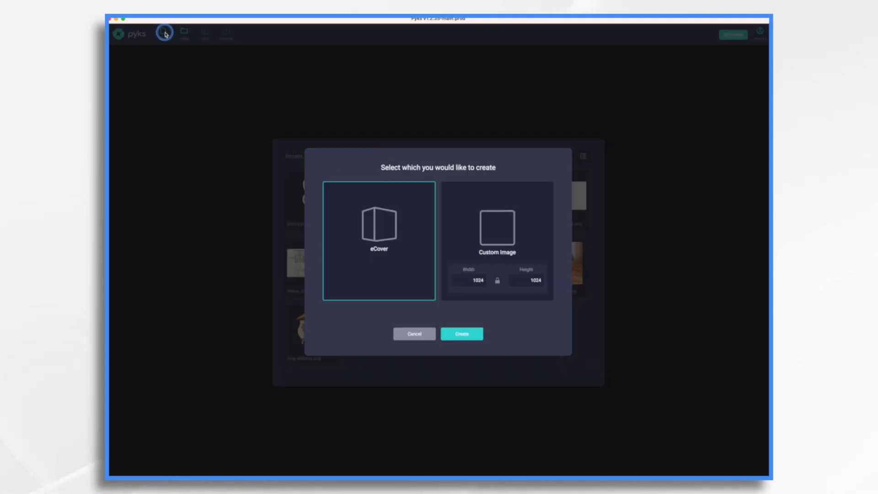
pyautogui.click(491, 234)
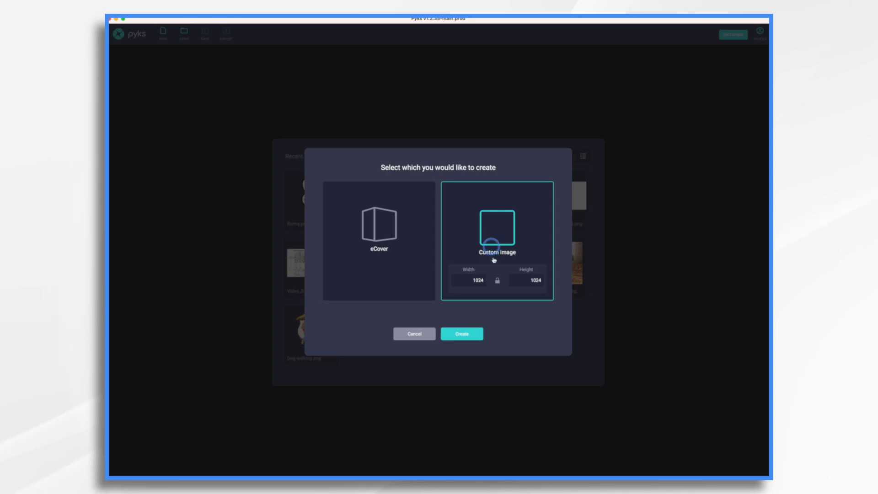
pyautogui.doubleClick(480, 281)
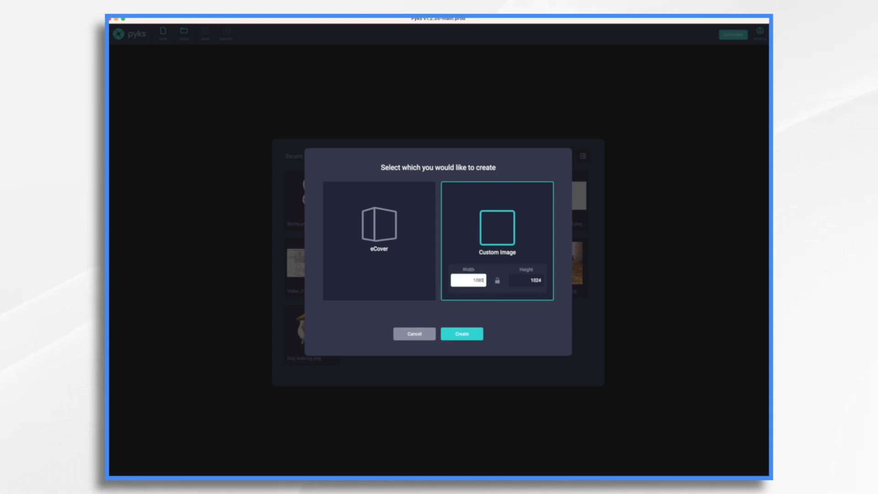
pyautogui.press('Tab')
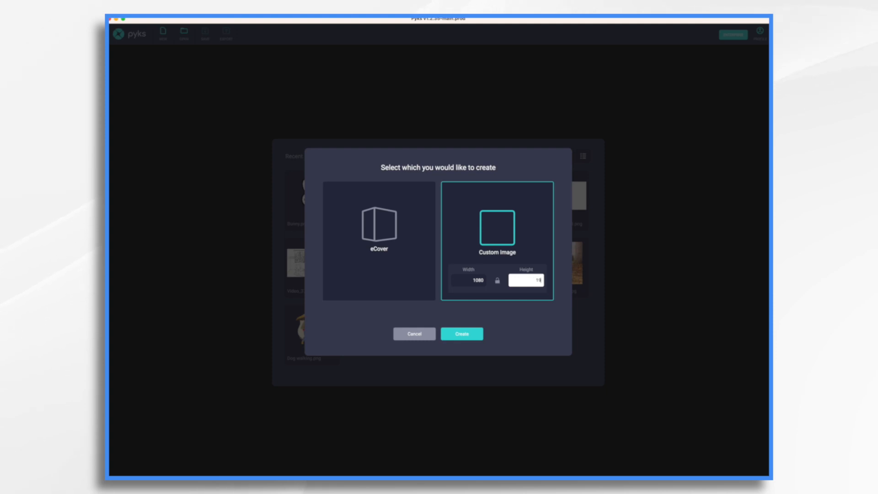
pyautogui.write('1920')
pyautogui.click(462, 334)
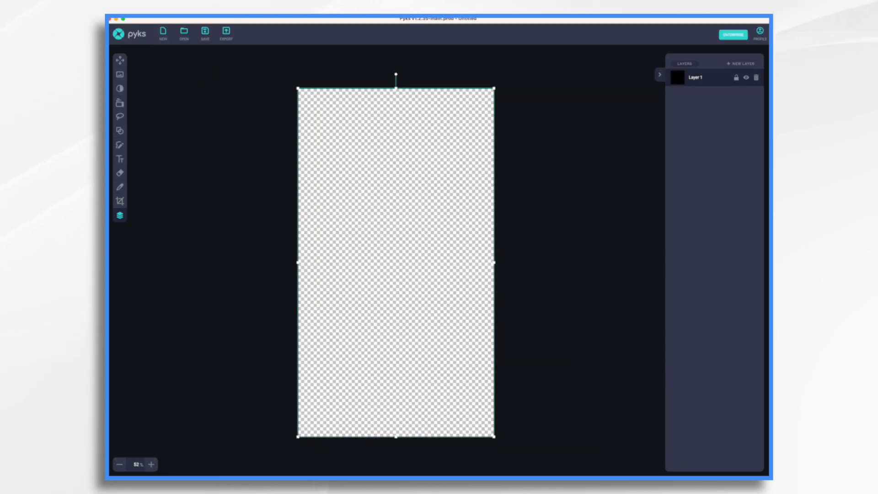
# Search the image library for "pastel" within the Backgrounds category
pyautogui.click(120, 76)
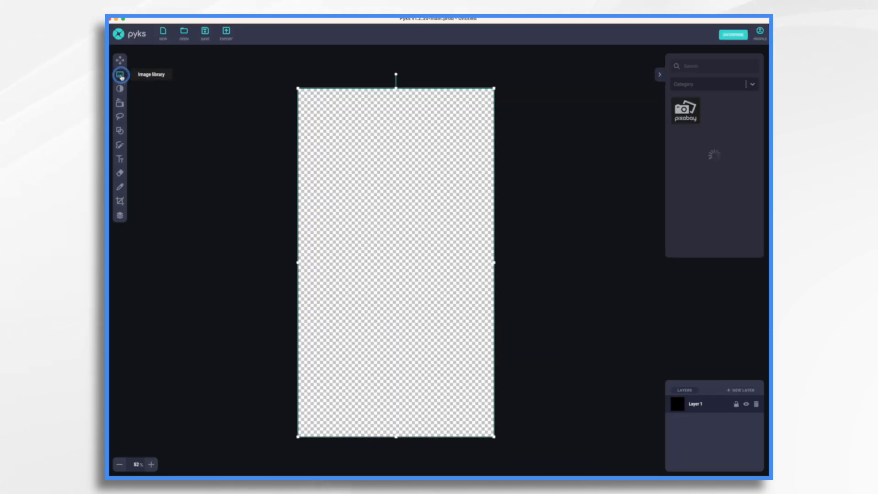
pyautogui.click(707, 174)
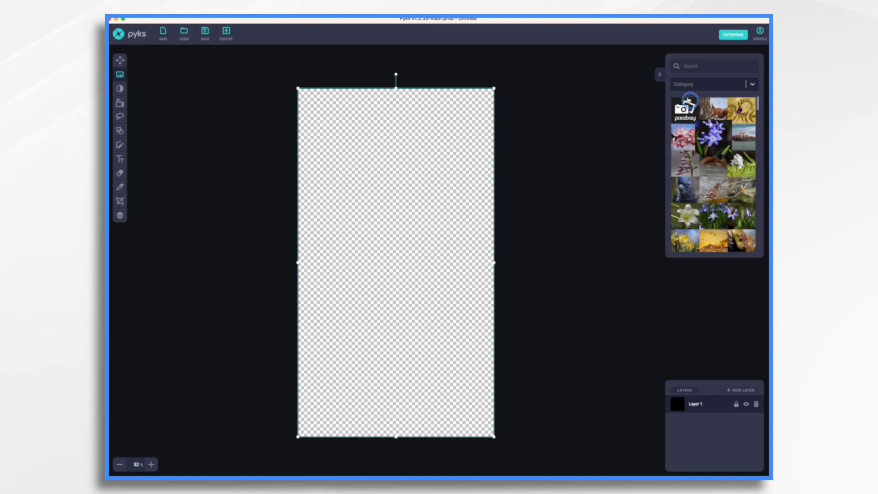
pyautogui.click(701, 209)
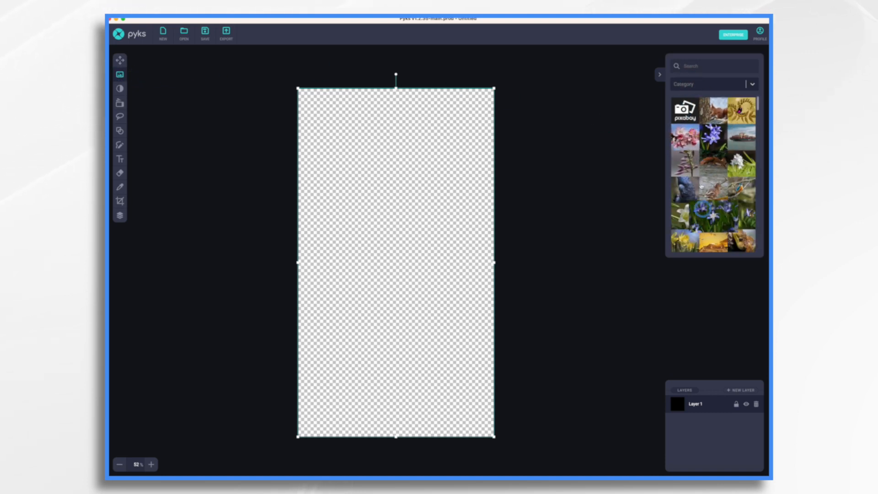
pyautogui.click(689, 84)
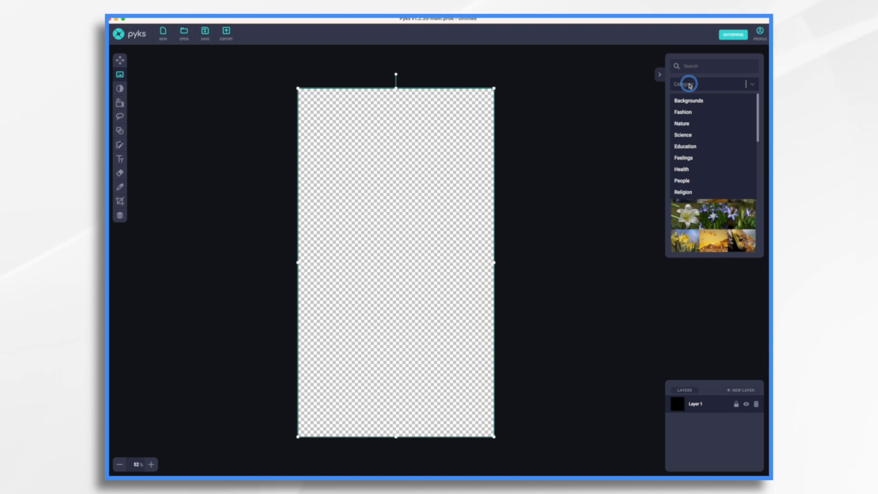
pyautogui.click(698, 102)
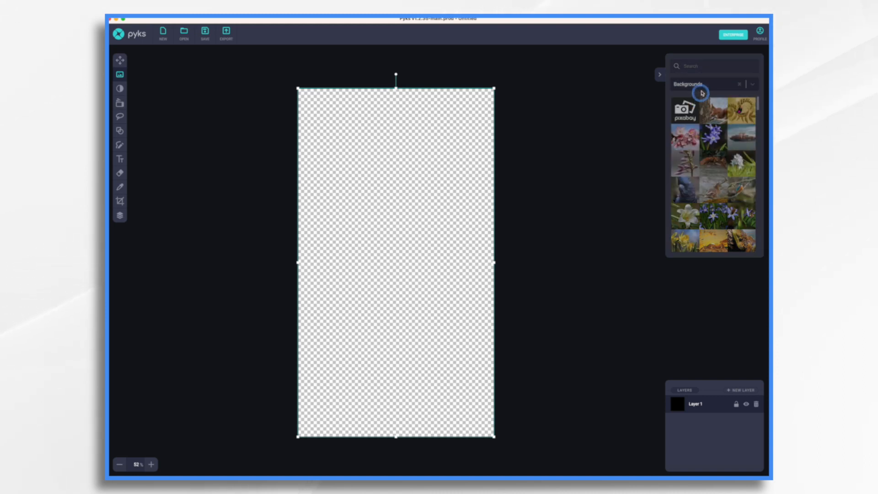
pyautogui.click(698, 66)
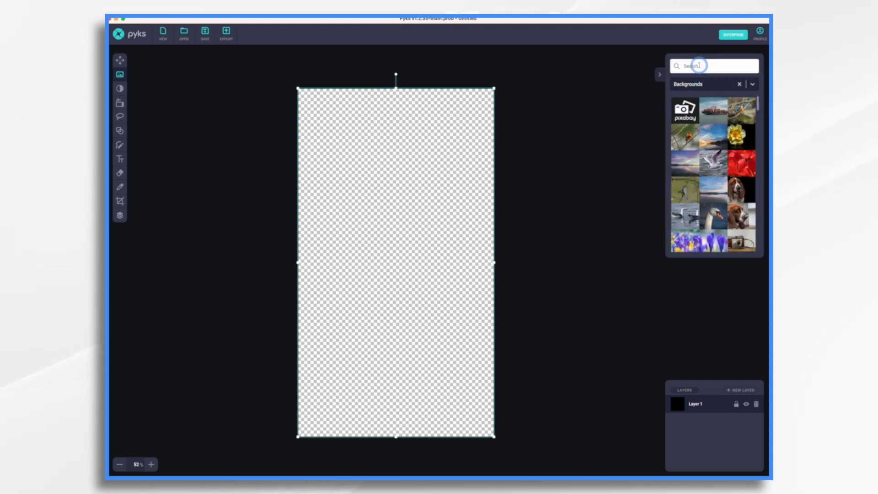
pyautogui.write('pastel')
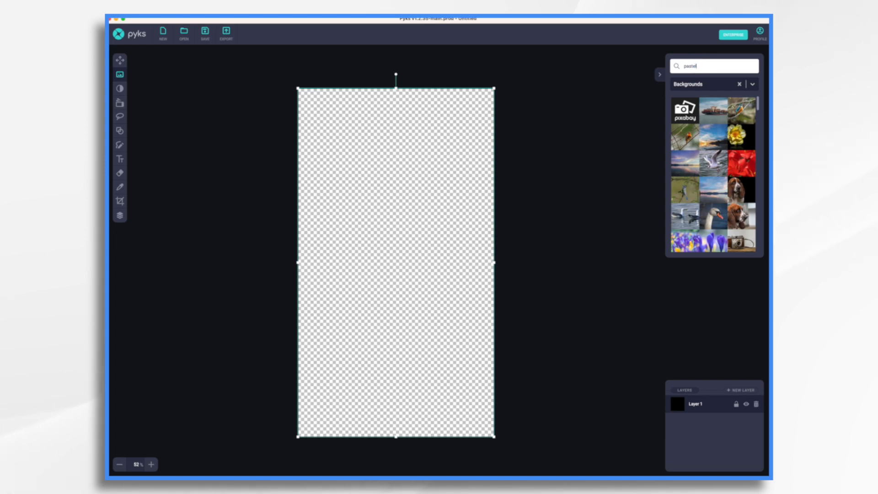
pyautogui.press('Return')
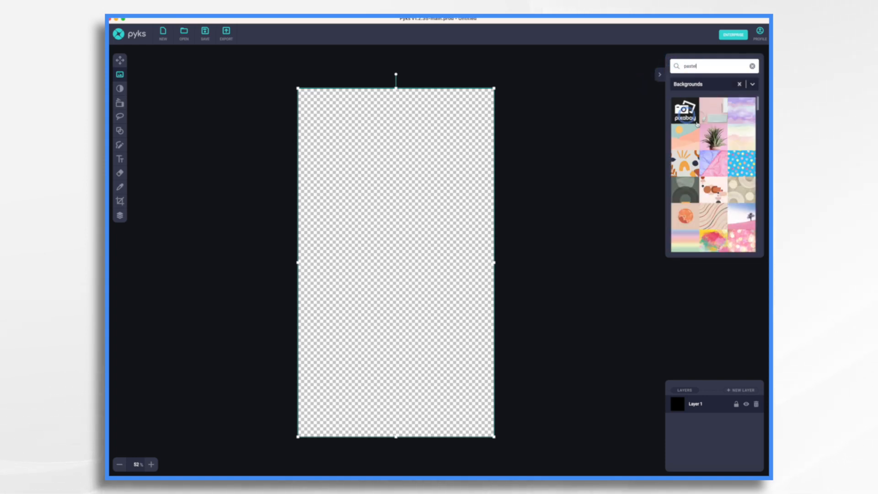
# Insert the pastel rainbow gradient image and stretch and position it vertically so it covers the whole canvas
pyautogui.click(690, 243)
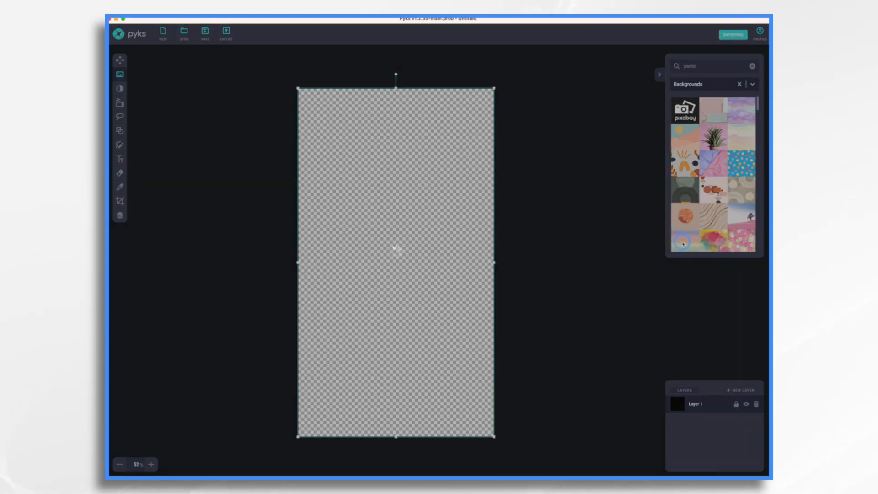
pyautogui.moveTo(425, 239); pyautogui.dragTo(425, 160)
pyautogui.moveTo(397, 281); pyautogui.dragTo(413, 491)
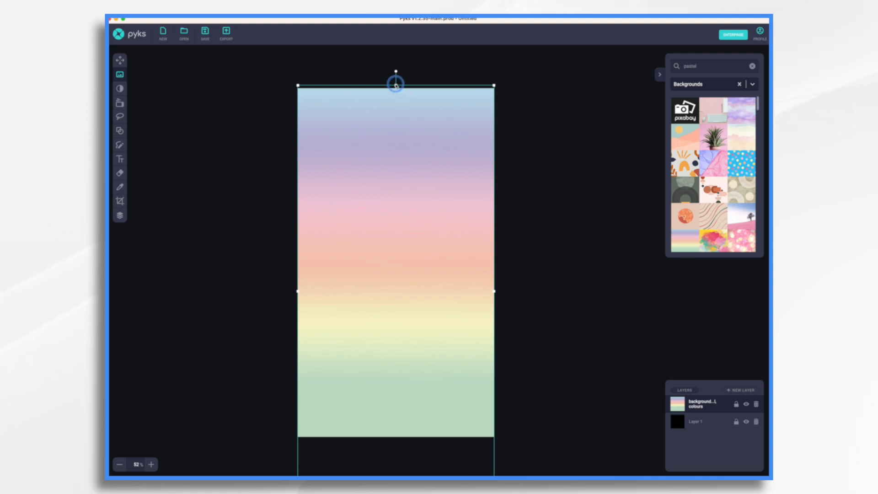
pyautogui.moveTo(395, 85); pyautogui.dragTo(398, 41)
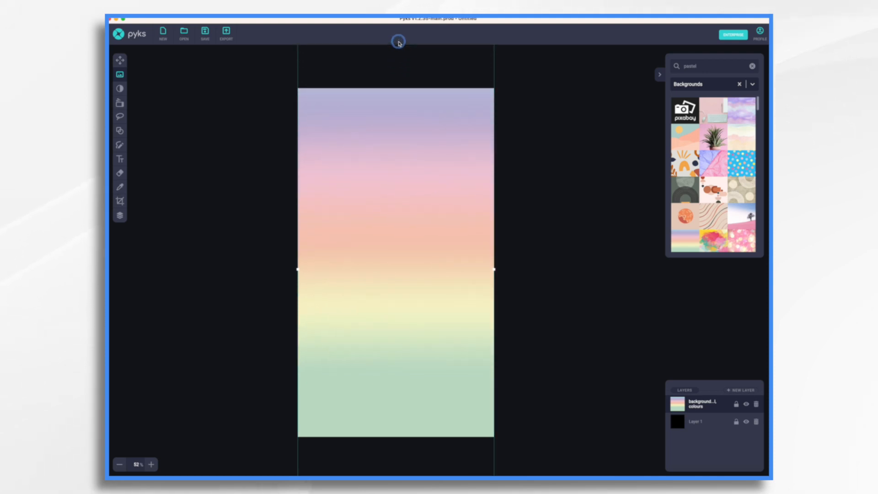
pyautogui.moveTo(402, 128); pyautogui.dragTo(402, 167)
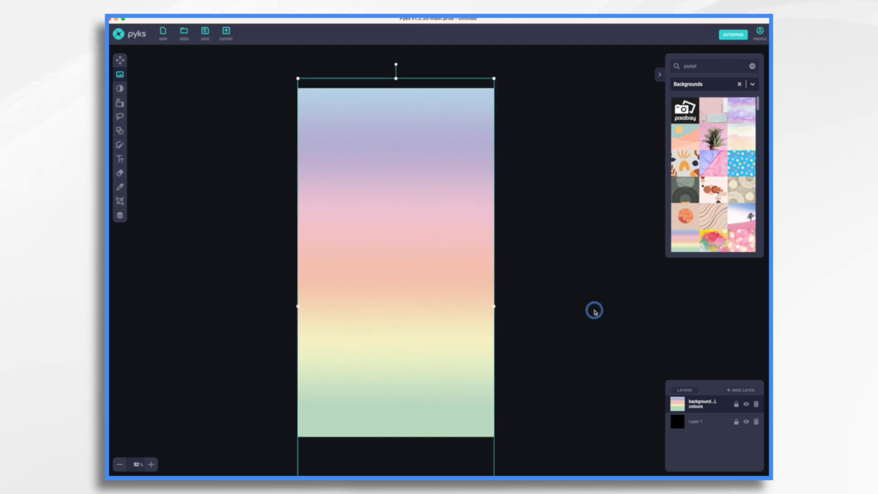
# Export the image to the Desktop as a PNG file named "pastel background"
pyautogui.click(226, 33)
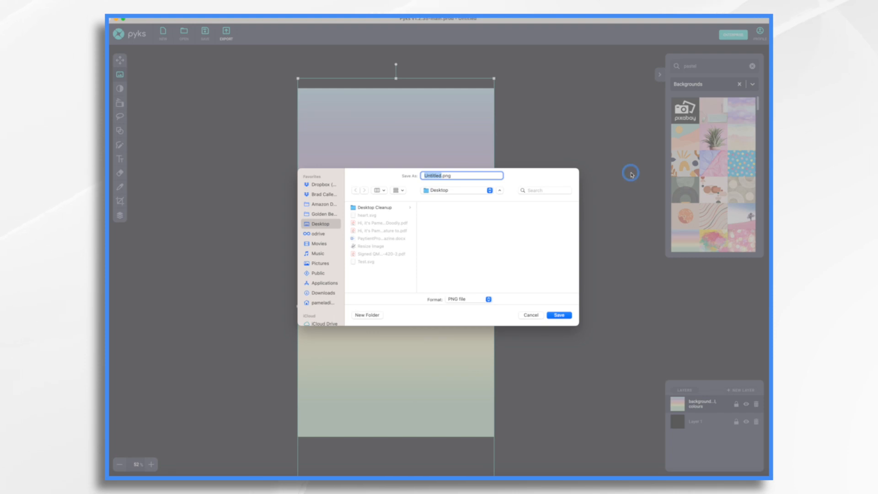
pyautogui.write('pastel background')
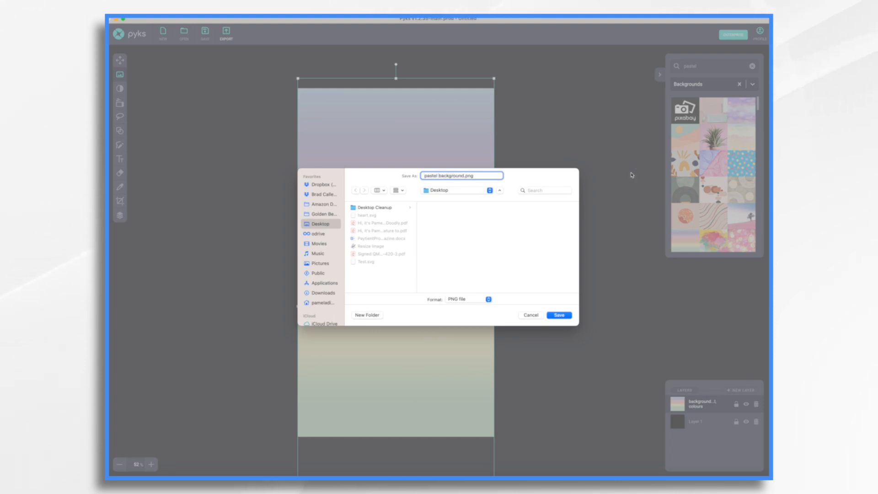
pyautogui.press('Return')
# Switch to Doodly and import the exported pastel background image as a new prop
pyautogui.click(677, 476)
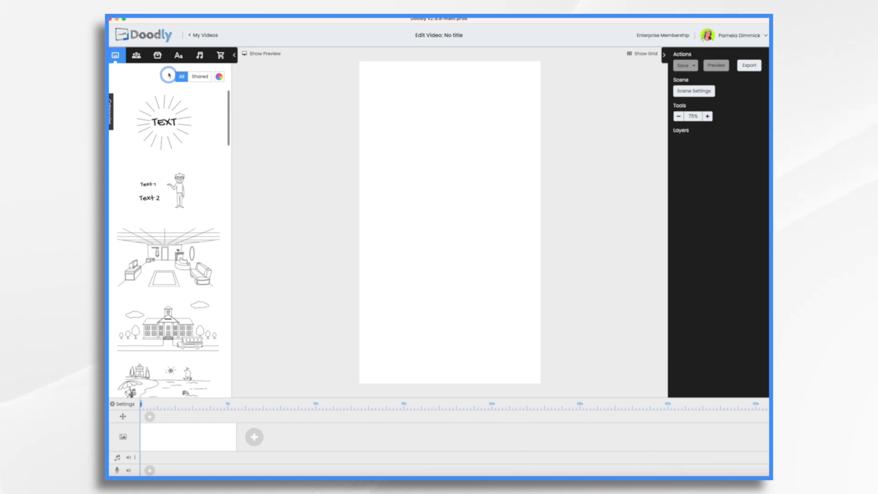
pyautogui.click(157, 57)
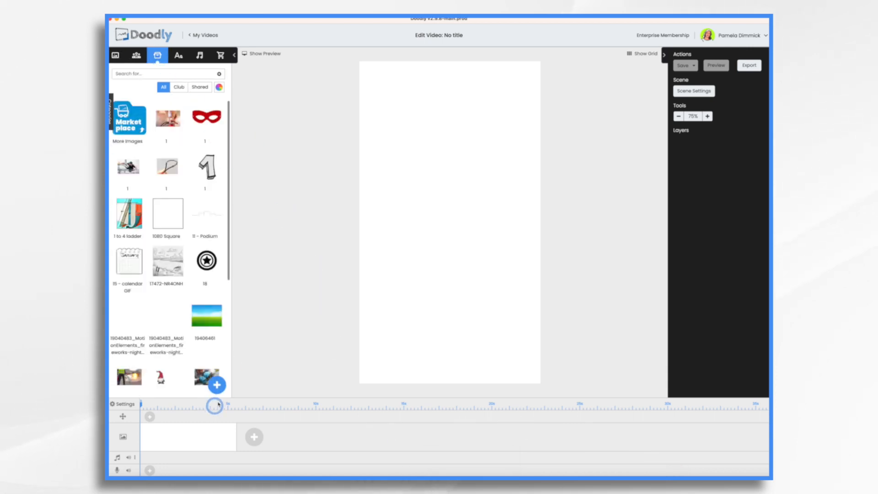
pyautogui.click(221, 387)
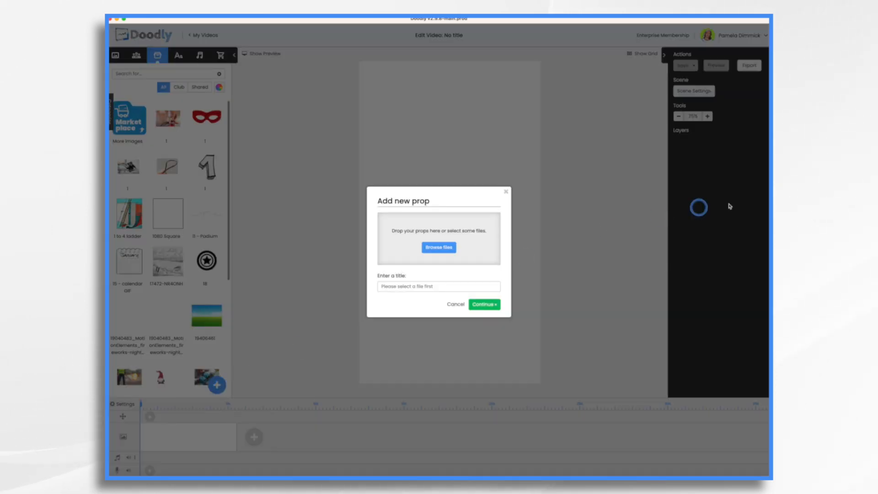
pyautogui.moveTo(624, 160); pyautogui.dragTo(441, 224)
pyautogui.click(488, 328)
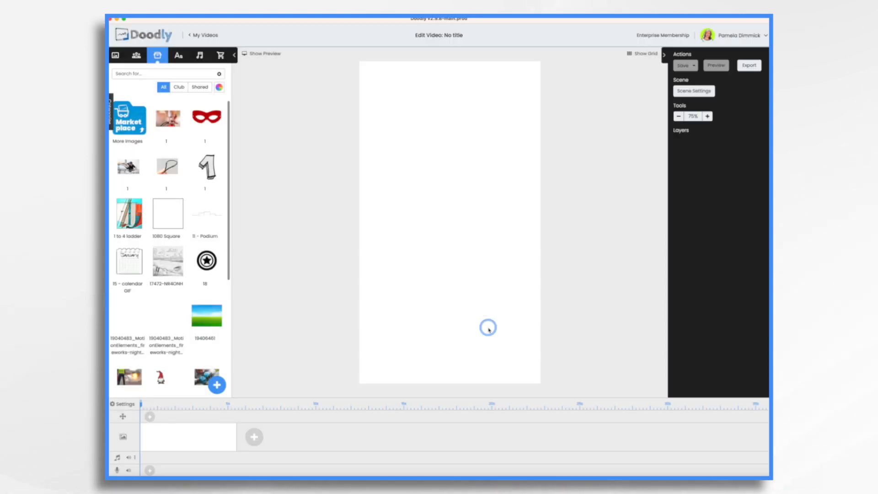
# Move the pastel background to the canvas's upper-left corner and enlarge it to about 1122 by 1995 px to cover the canvas
pyautogui.click(476, 265)
pyautogui.moveTo(472, 250); pyautogui.dragTo(419, 149)
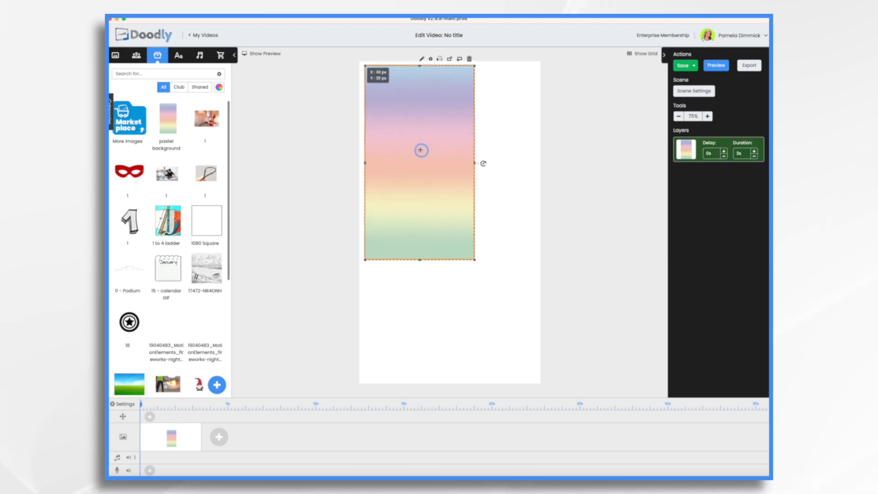
pyautogui.moveTo(466, 251); pyautogui.dragTo(595, 368)
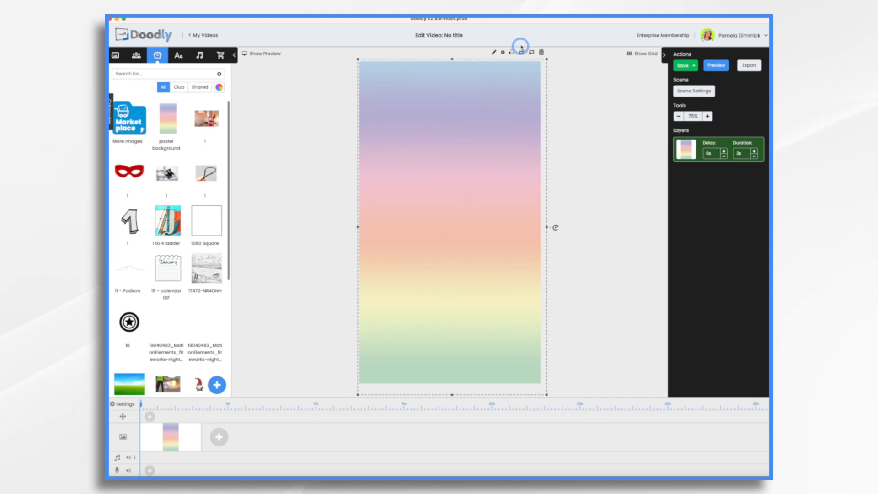
# Change the pastel background's opacity in its asset settings and apply it
pyautogui.click(504, 53)
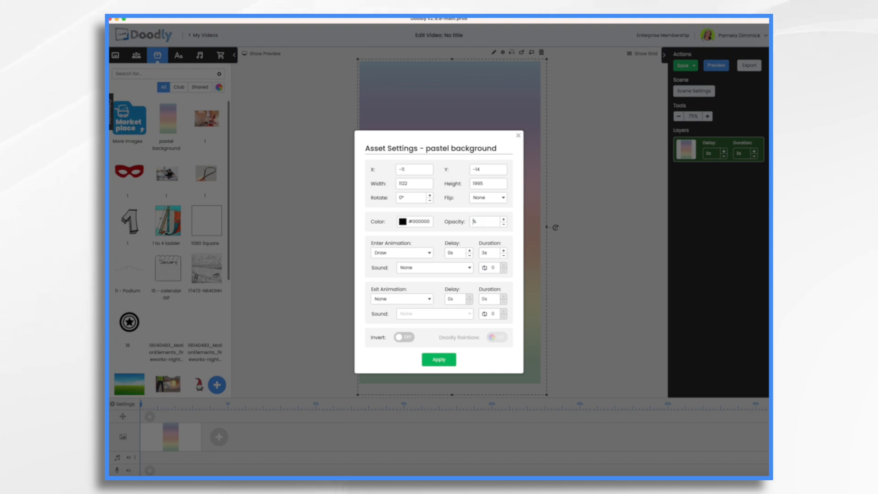
pyautogui.click(442, 360)
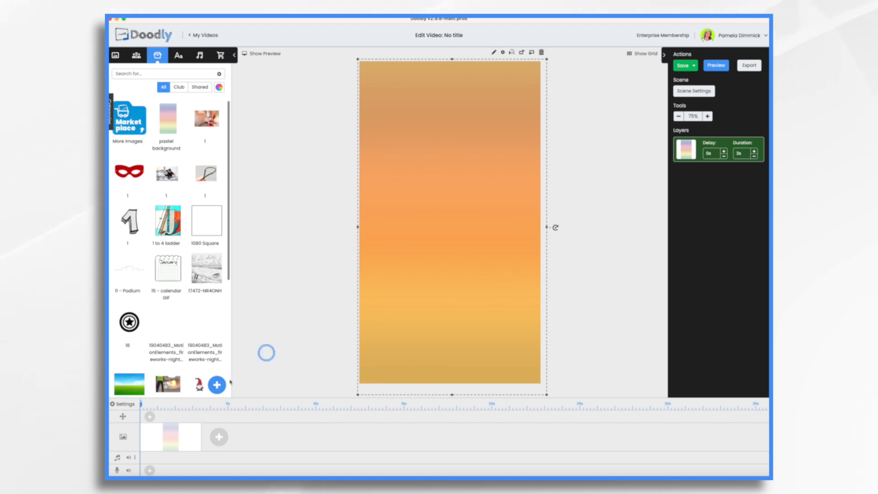
# Add a second, empty scene to the timeline and return to the first scene
pyautogui.click(214, 444)
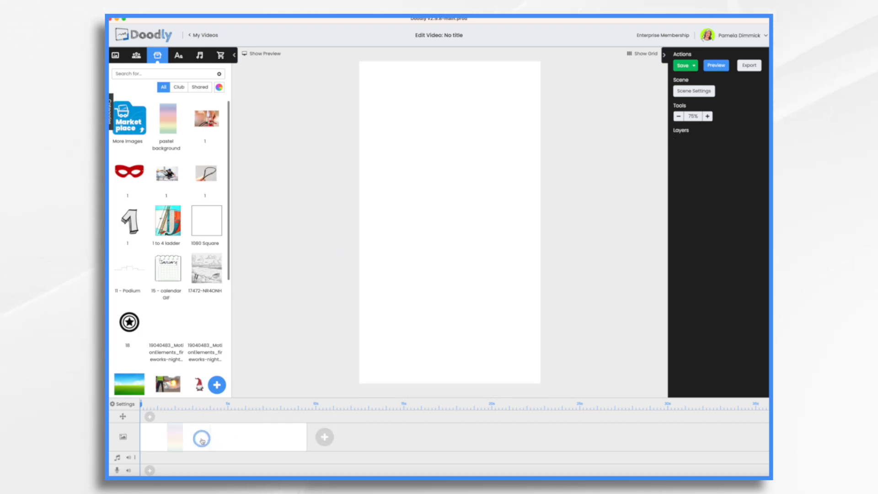
pyautogui.click(201, 440)
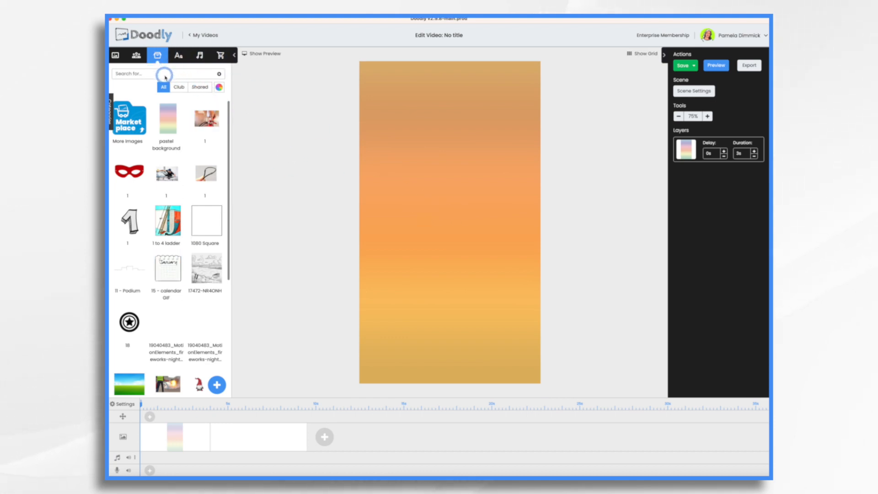
# Search the props for "bunny" and add the Doe Rabbit to the first scene as an additional image, keeping the pastel background
pyautogui.click(165, 75)
pyautogui.write('bunny')
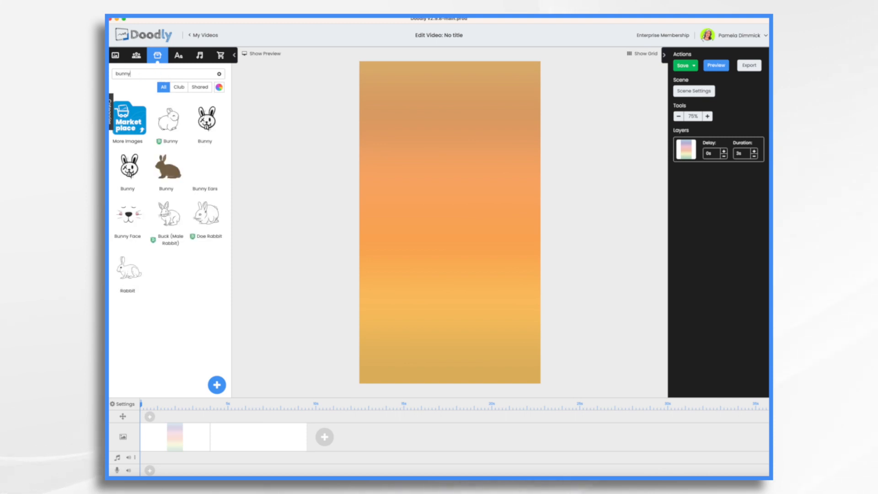
pyautogui.moveTo(207, 212); pyautogui.dragTo(521, 309)
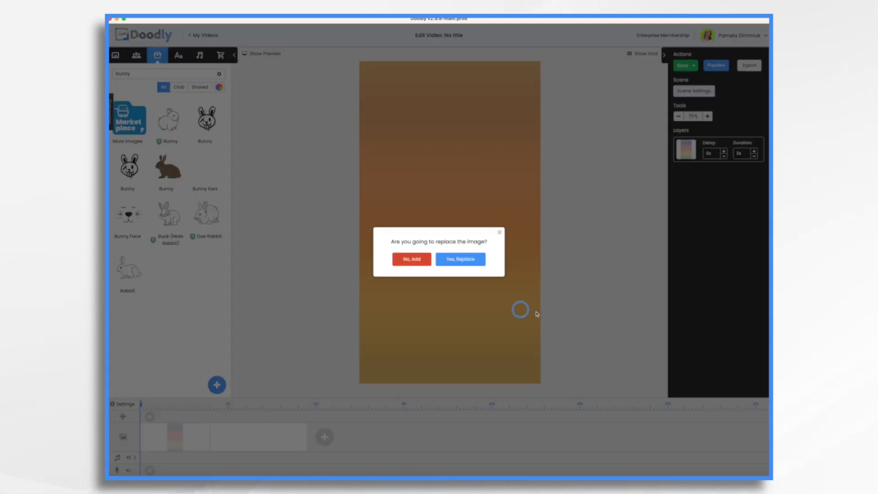
pyautogui.click(414, 259)
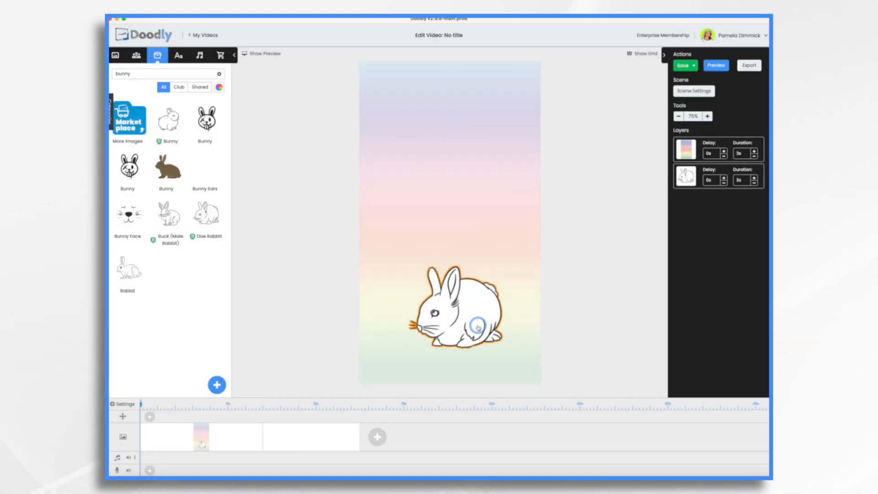
# Move the rabbit to the canvas's lower-right corner
pyautogui.click(478, 325)
pyautogui.moveTo(477, 325); pyautogui.dragTo(506, 351)
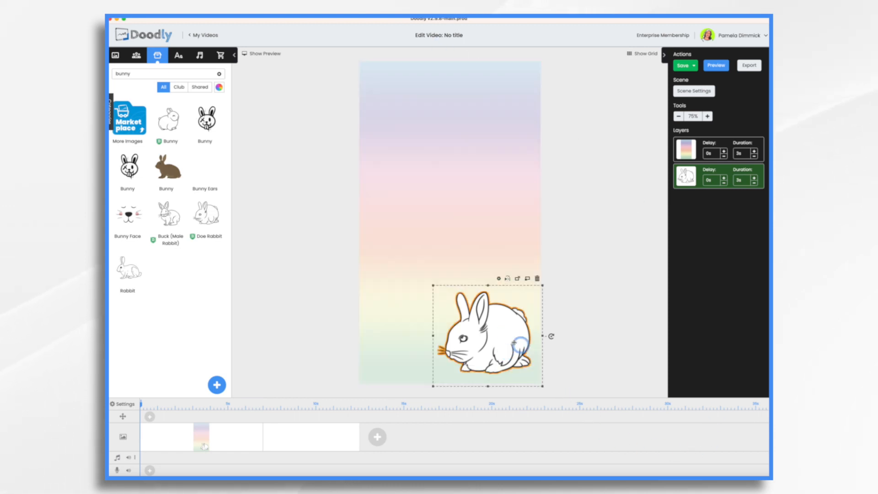
pyautogui.click(495, 333)
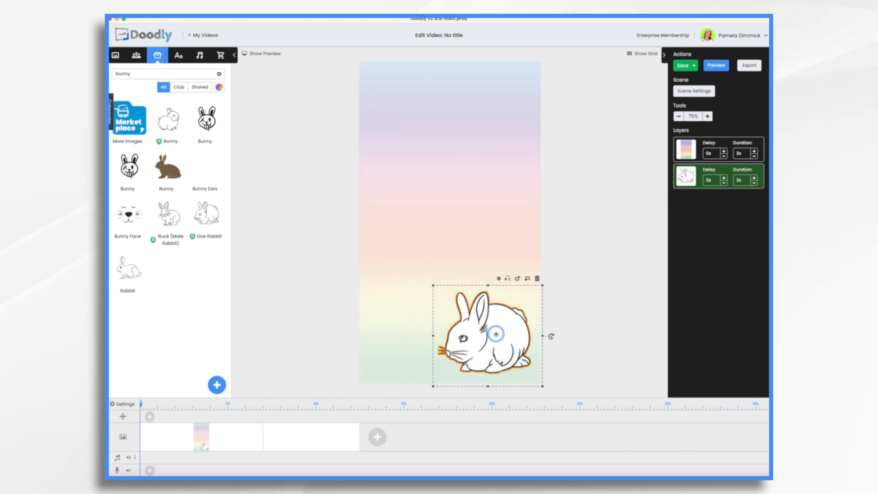
pyautogui.moveTo(496, 333); pyautogui.dragTo(499, 335)
# Search the props for "egg", add Easter Egg as an additional image and shrink it to about 423 by 319 px beside the rabbit
pyautogui.click(150, 79)
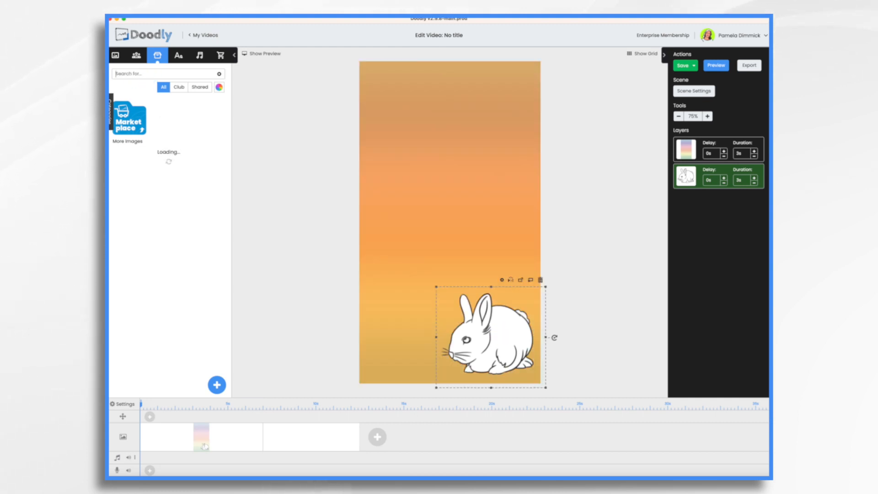
pyautogui.write('egg')
pyautogui.click(135, 71)
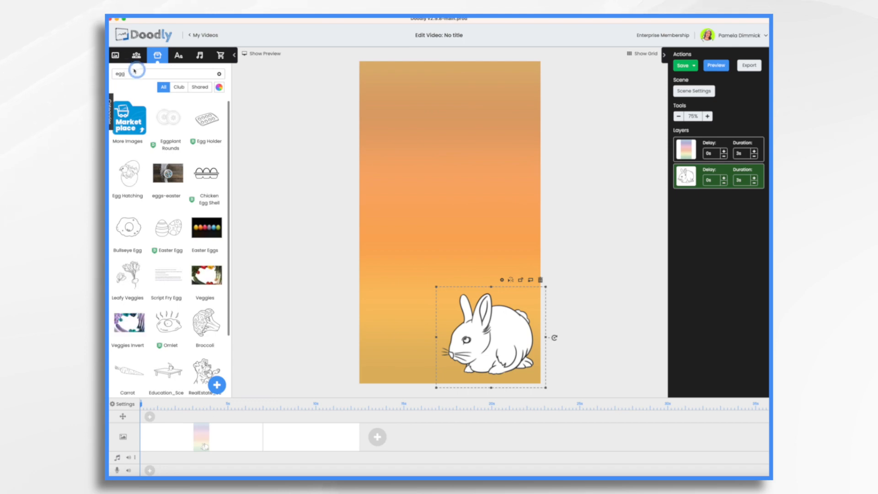
pyautogui.moveTo(166, 249); pyautogui.dragTo(433, 348)
pyautogui.click(409, 258)
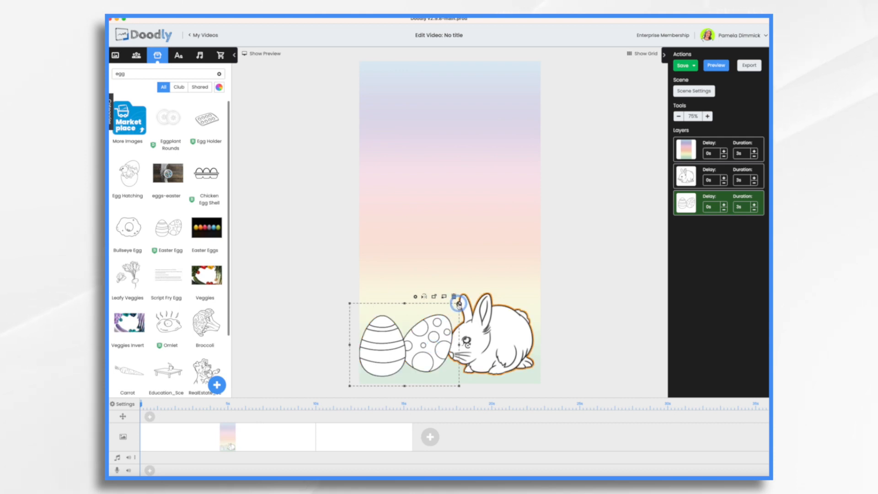
pyautogui.moveTo(459, 303); pyautogui.dragTo(412, 353)
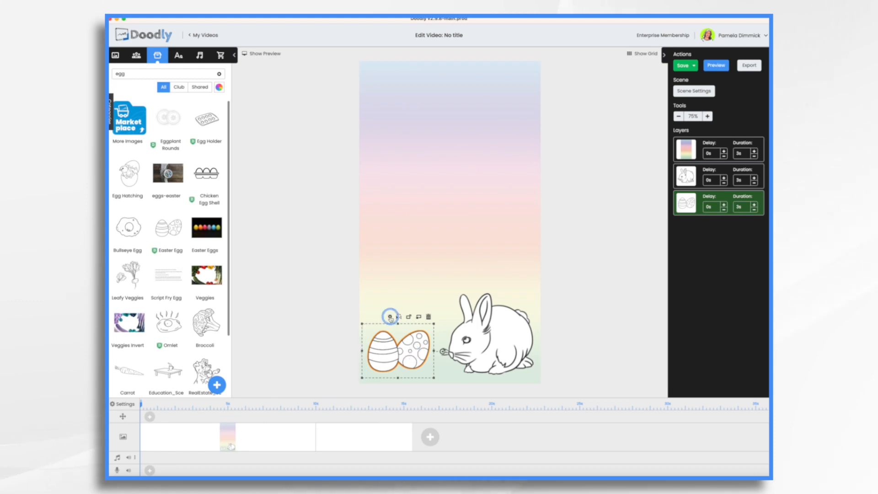
# Turn on Doodly Rainbow for the Easter eggs and apply it
pyautogui.click(390, 316)
pyautogui.click(496, 338)
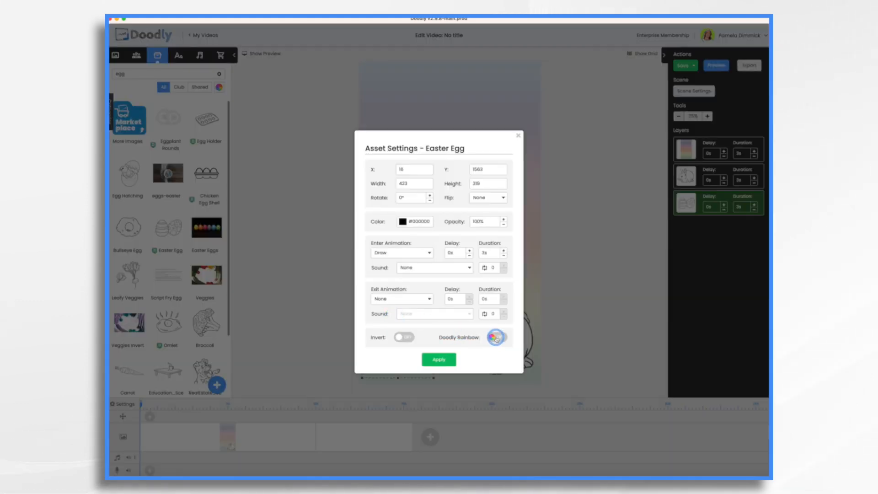
pyautogui.click(426, 362)
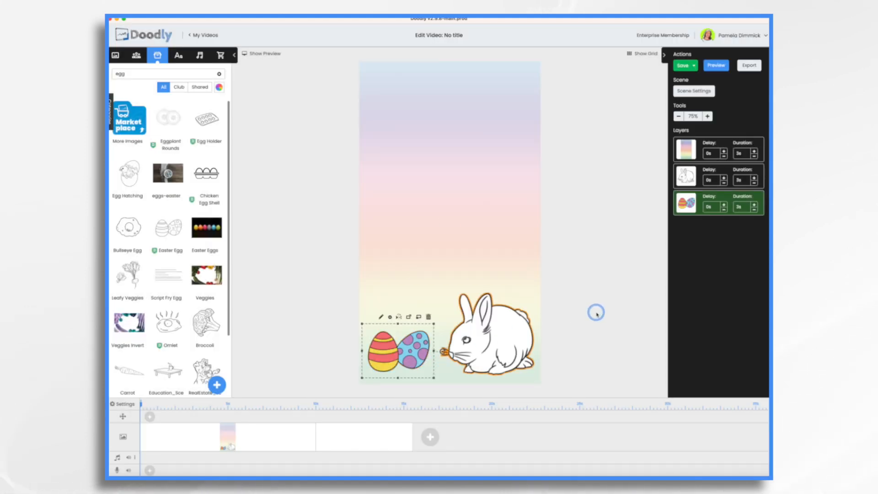
# Try Doodly Rainbow coloring on the rabbit
pyautogui.click(483, 346)
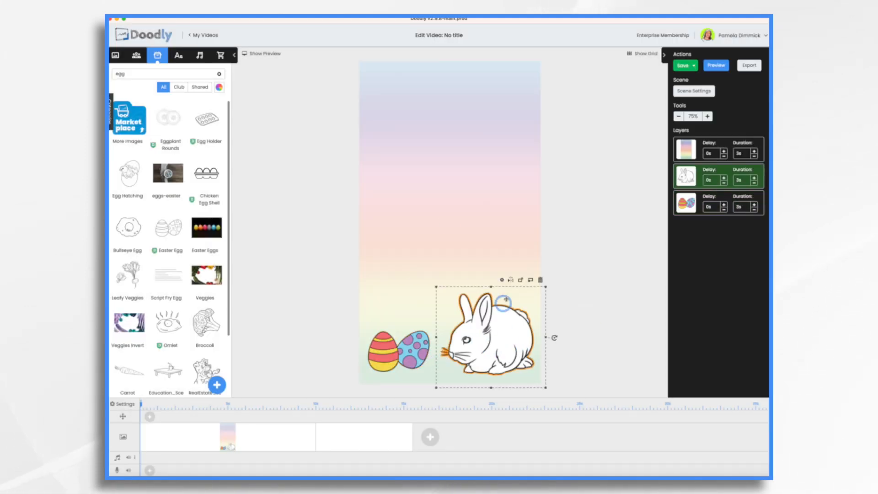
pyautogui.click(501, 280)
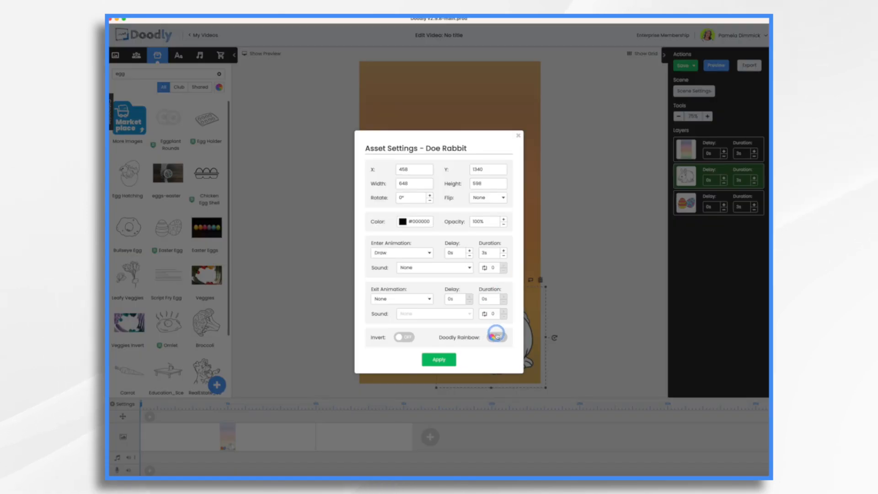
pyautogui.click(498, 338)
pyautogui.click(441, 360)
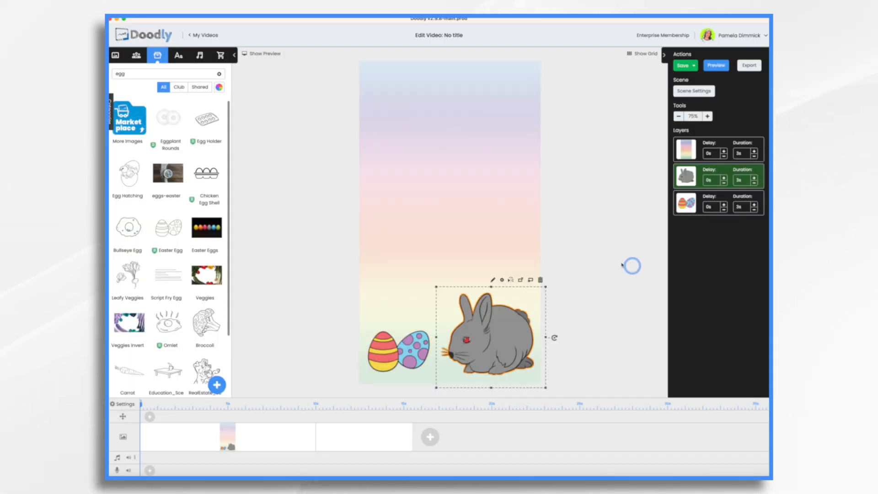
# Undo the rabbit's Doodly Rainbow coloring and save the video
pyautogui.click(414, 346)
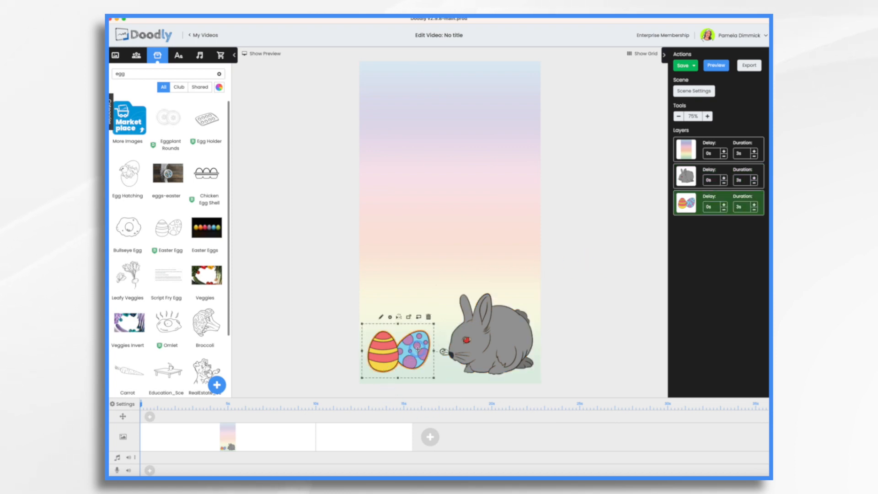
pyautogui.click(506, 342)
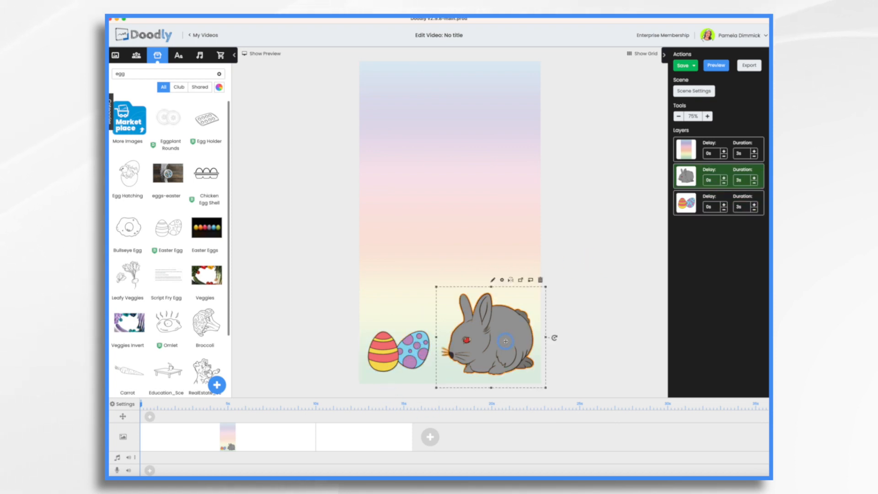
pyautogui.press('super+z')
pyautogui.press('super+s')
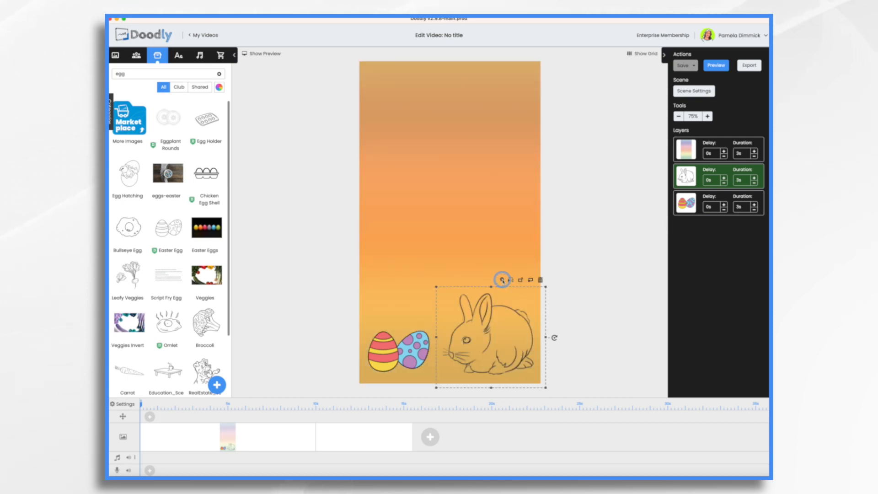
# Reapply the rabbit's asset settings with Doodly Rainbow off
pyautogui.click(503, 280)
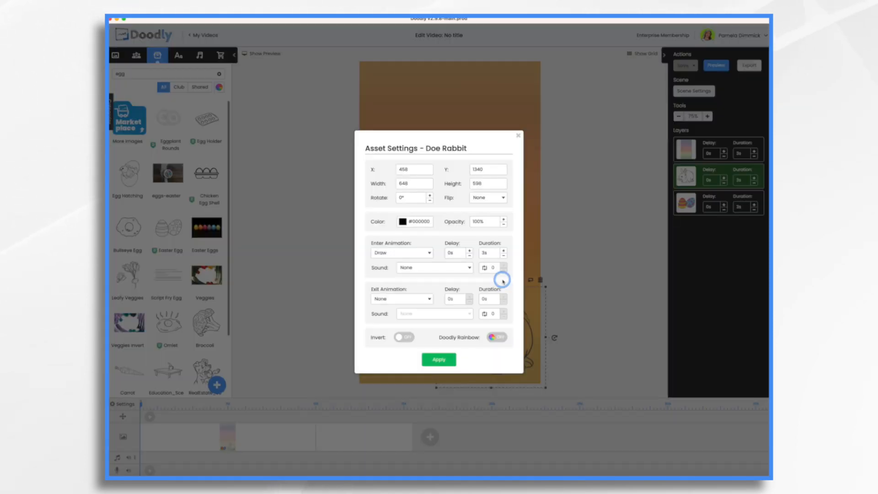
pyautogui.click(498, 337)
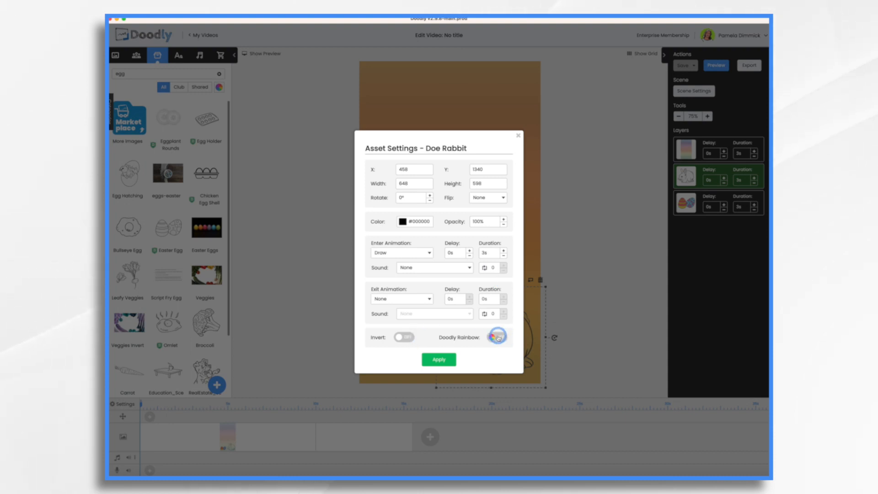
pyautogui.click(426, 364)
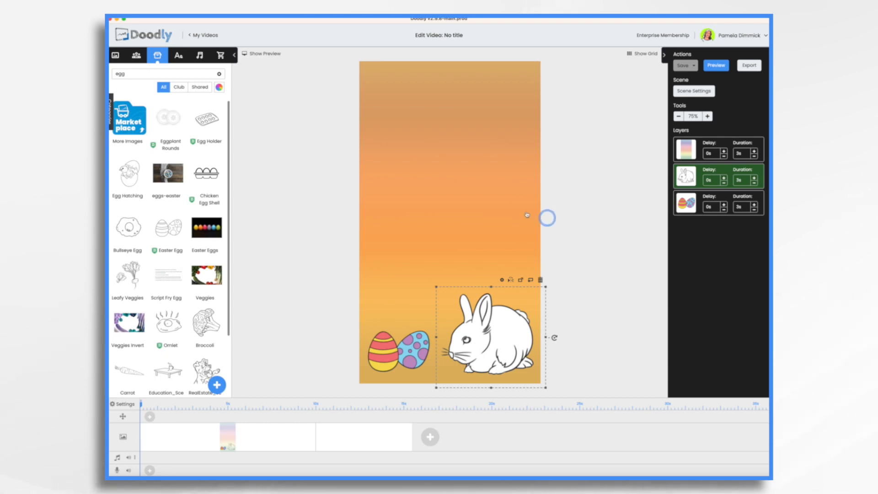
# Add a text element in the Shadows Into Light font to the upper part of the canvas
pyautogui.click(428, 192)
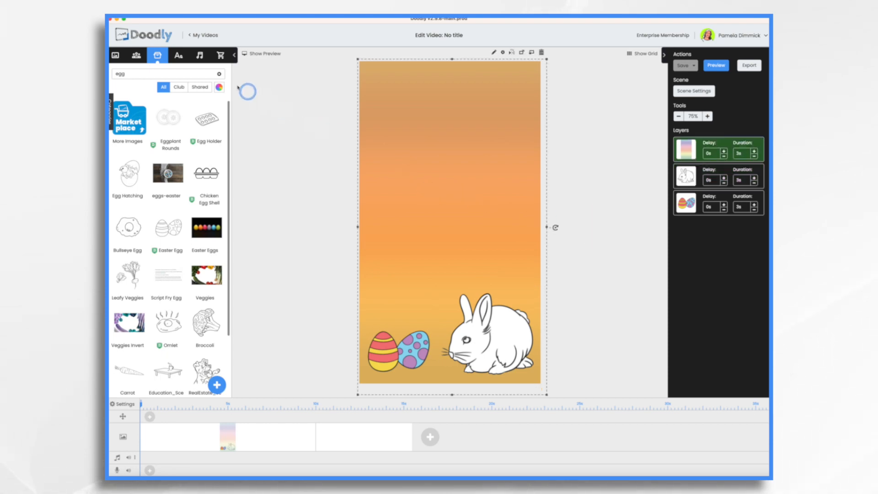
pyautogui.click(177, 57)
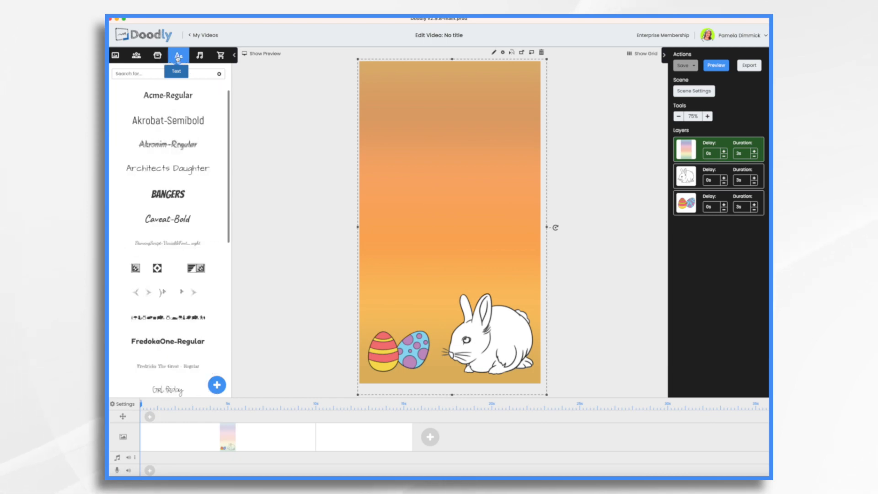
pyautogui.scroll(-4, 188, 304)
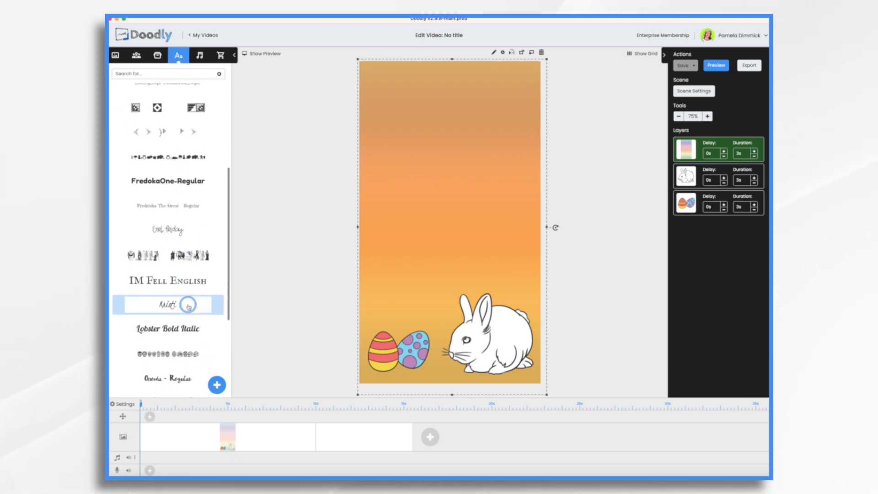
pyautogui.scroll(-5, 188, 304)
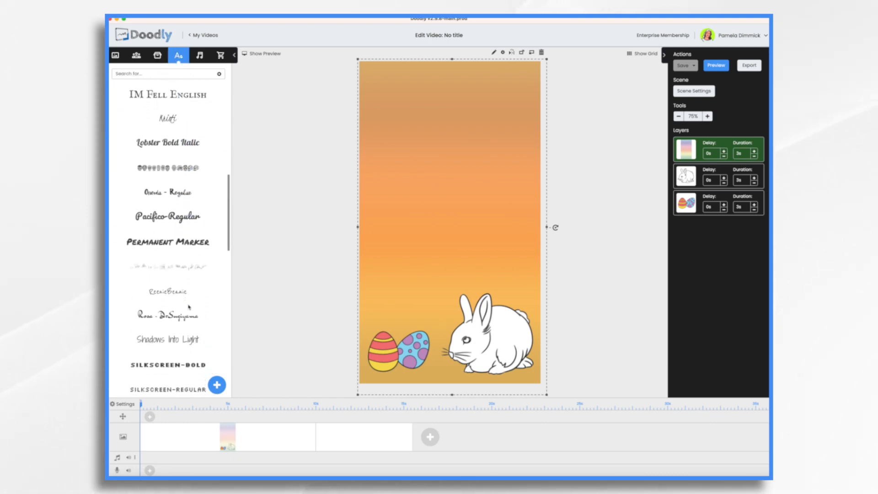
pyautogui.click(171, 291)
pyautogui.moveTo(171, 292); pyautogui.dragTo(426, 126)
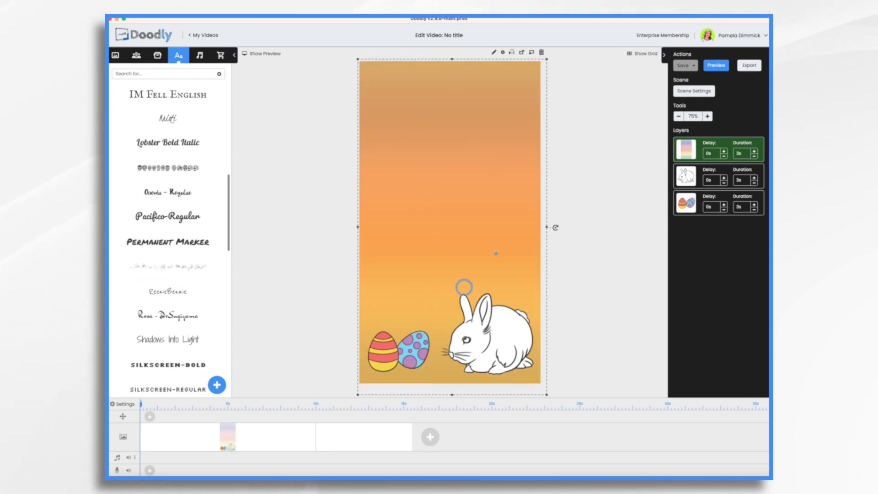
pyautogui.click(175, 340)
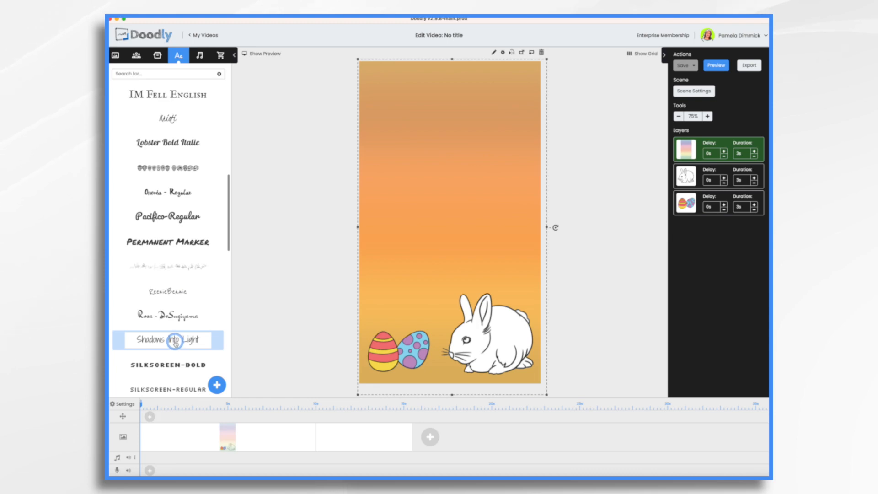
pyautogui.moveTo(175, 340); pyautogui.dragTo(479, 141)
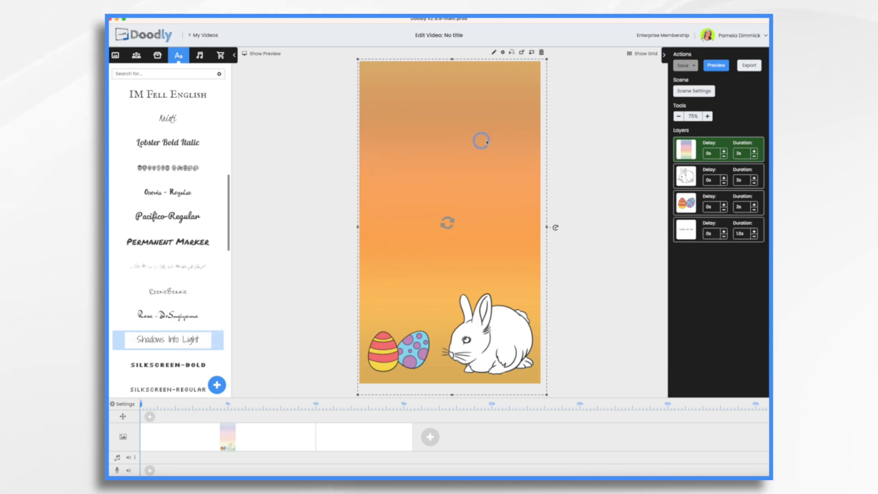
# Replace the placeholder text with "Come join us for an Easter Egg Hunt!" and turn on word wrap
pyautogui.doubleClick(450, 140)
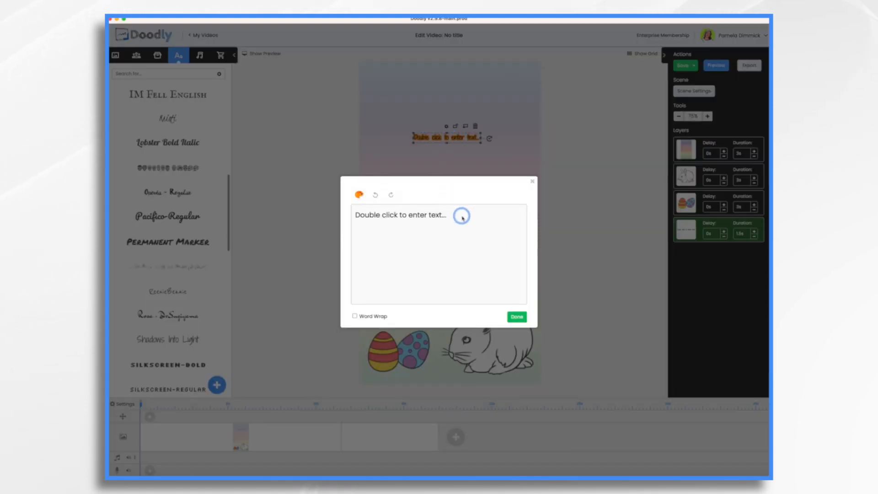
pyautogui.press('super+a')
pyautogui.press('BackSpace')
pyautogui.write('Come join us for an Easter Egg Hunt!')
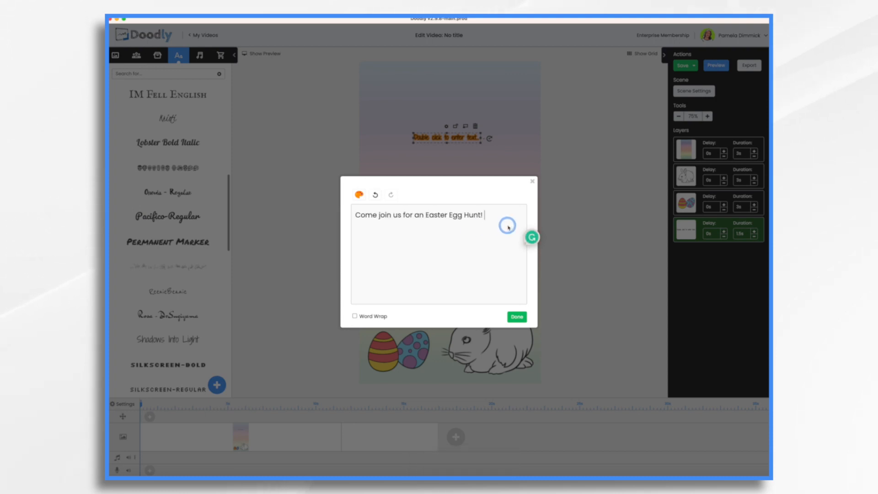
pyautogui.click(354, 316)
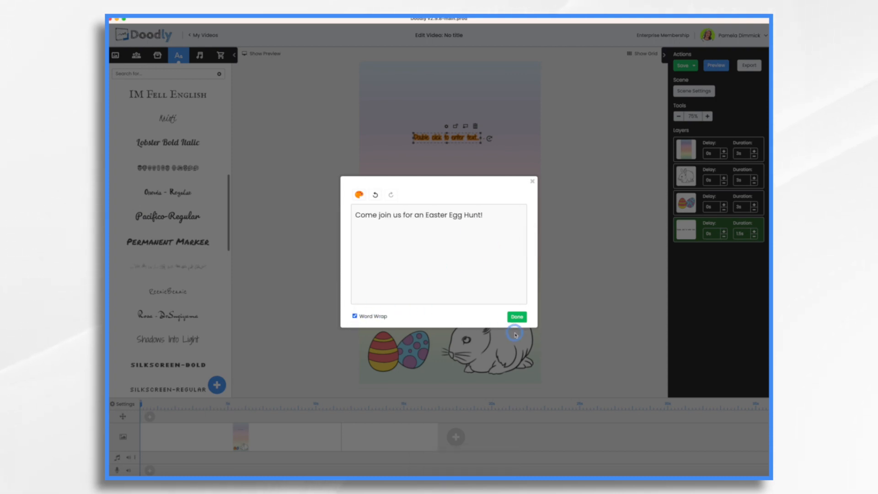
pyautogui.click(516, 317)
# Add a Shadows Into Light text reading "Saturday, April 9th, 2023 at 10:00am" below the heading, enlarging and repositioning it
pyautogui.moveTo(174, 339); pyautogui.dragTo(442, 167)
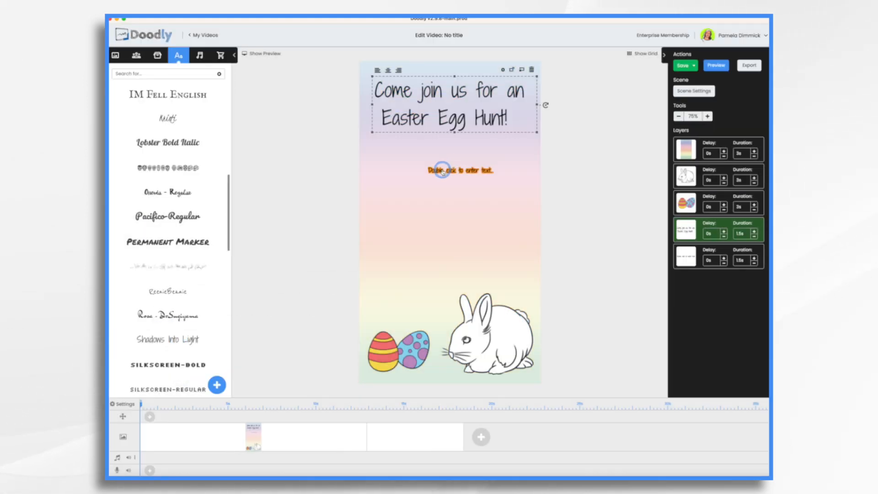
pyautogui.doubleClick(442, 170)
pyautogui.write('Saturday, April 9th, 2023 at 10:00am')
pyautogui.click(518, 316)
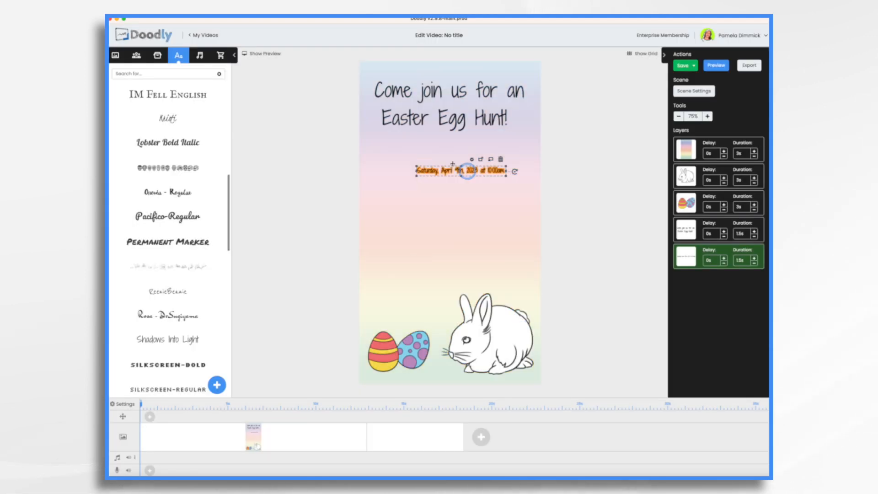
pyautogui.moveTo(417, 177); pyautogui.dragTo(386, 189)
pyautogui.moveTo(449, 176); pyautogui.dragTo(443, 167)
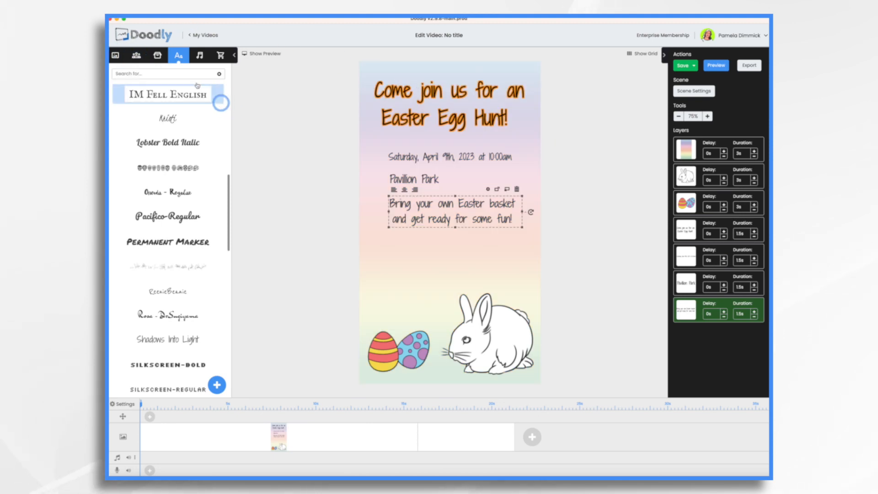
# Search the props for "square" and place the Dashed Square over the event details
pyautogui.click(158, 56)
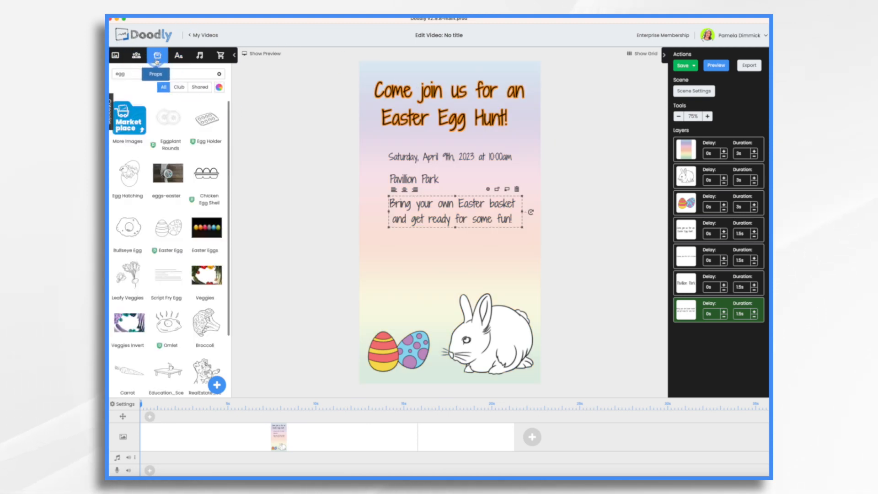
pyautogui.click(138, 73)
pyautogui.write('square')
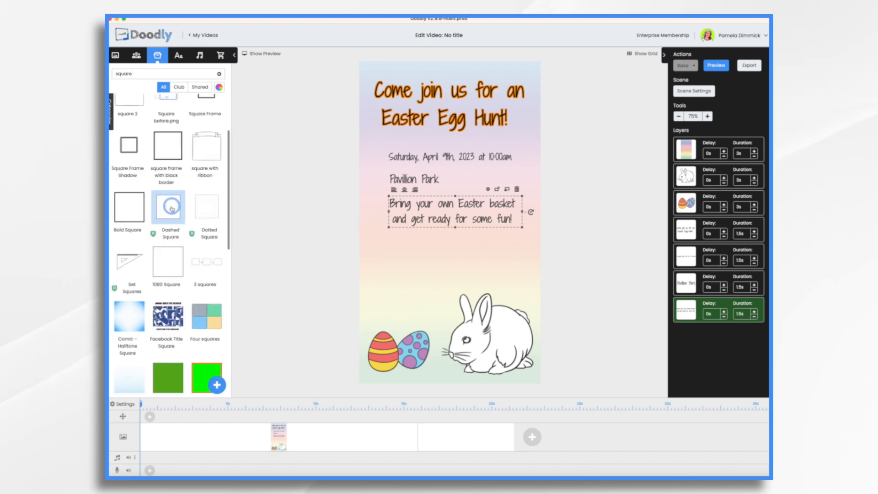
pyautogui.moveTo(169, 207); pyautogui.dragTo(417, 202)
# Enlarge the dashed square to frame the event details and move its layer behind all the text
pyautogui.click(411, 259)
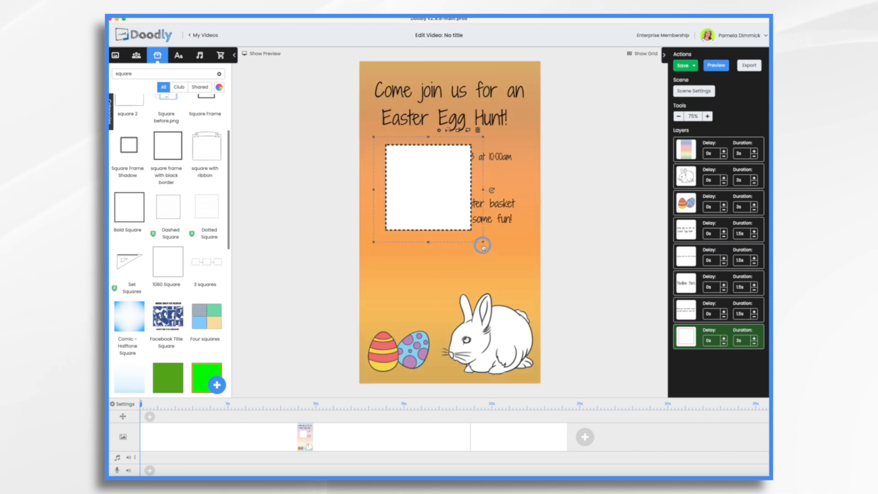
pyautogui.moveTo(483, 242)
pyautogui.mouseDown()
pyautogui.moveTo(559, 279)
pyautogui.moveTo(485, 236)
pyautogui.mouseUp()
pyautogui.moveTo(695, 340); pyautogui.dragTo(695, 237)
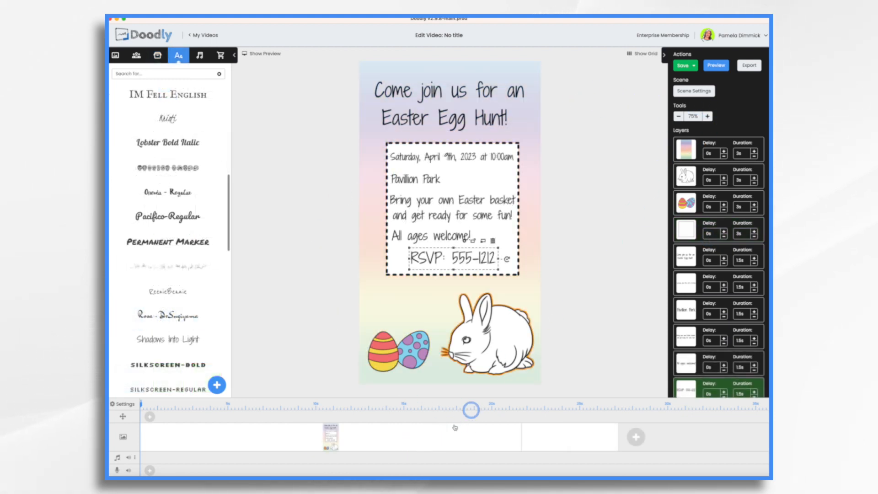
# Preview the video and delete the empty second scene from the timeline
pyautogui.click(716, 66)
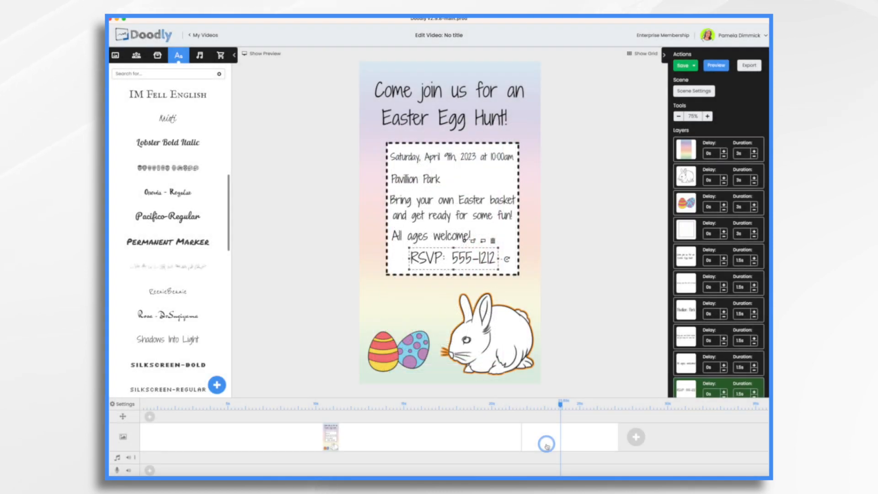
pyautogui.rightClick(544, 446)
pyautogui.click(566, 438)
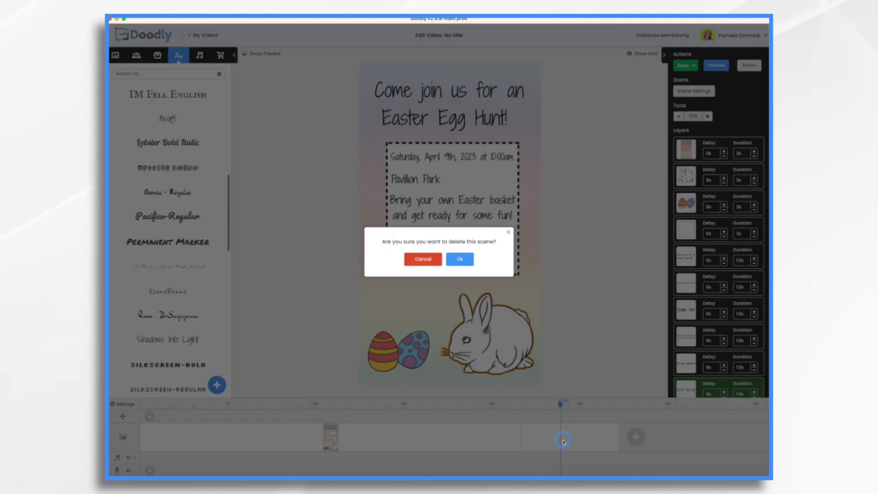
pyautogui.click(467, 265)
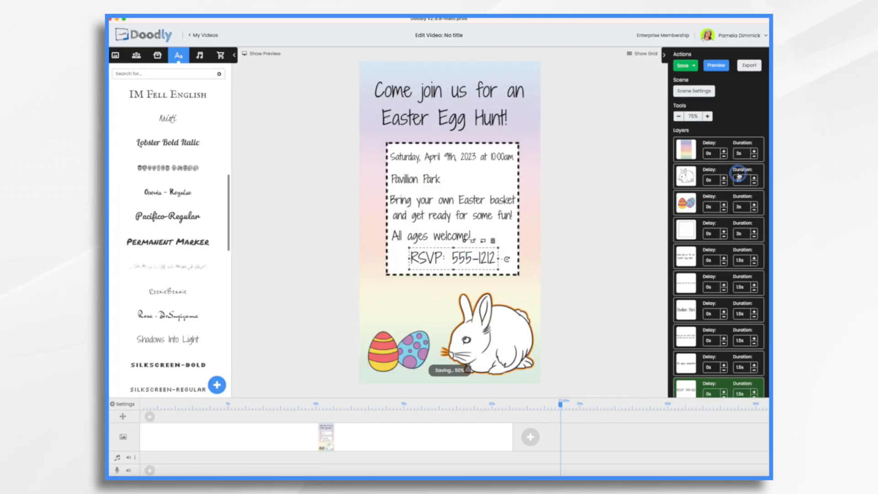
# Change the pastel background's reveal mode to Fade and save the asset
pyautogui.click(754, 156)
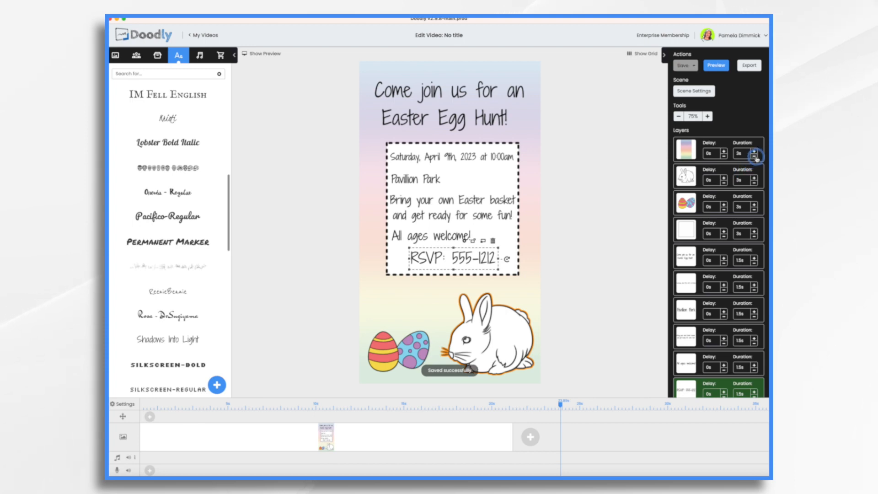
pyautogui.click(532, 121)
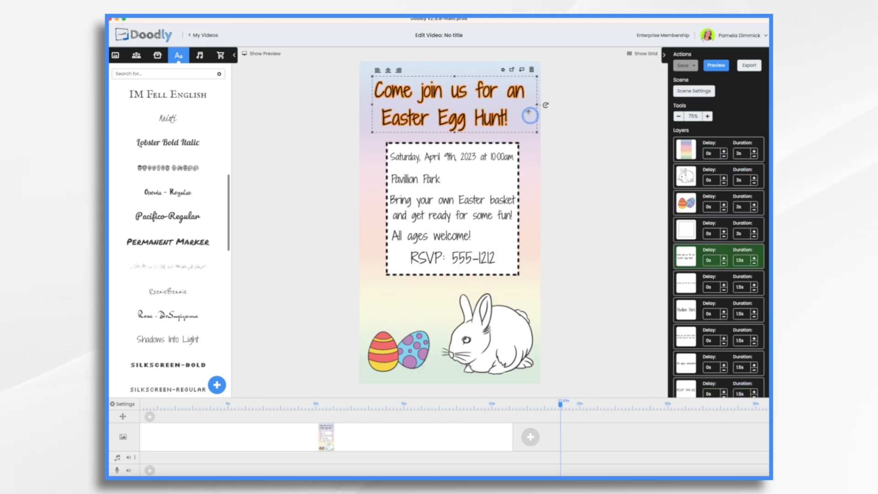
pyautogui.click(531, 180)
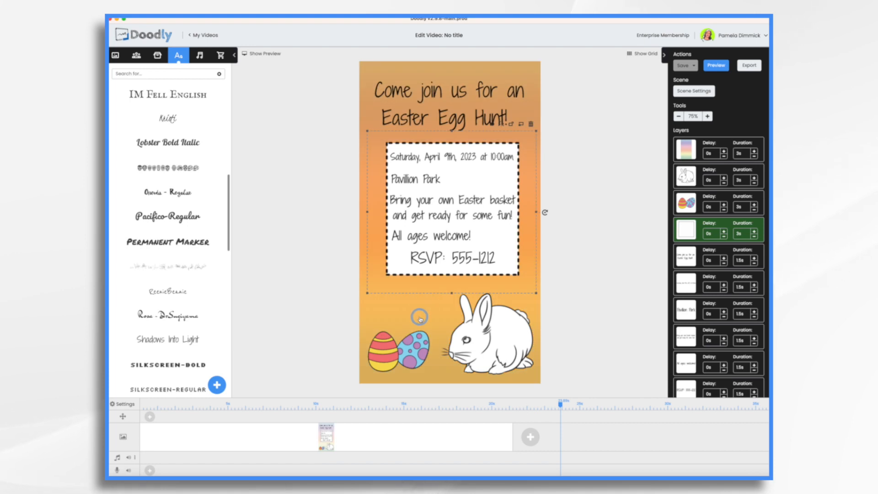
pyautogui.click(688, 146)
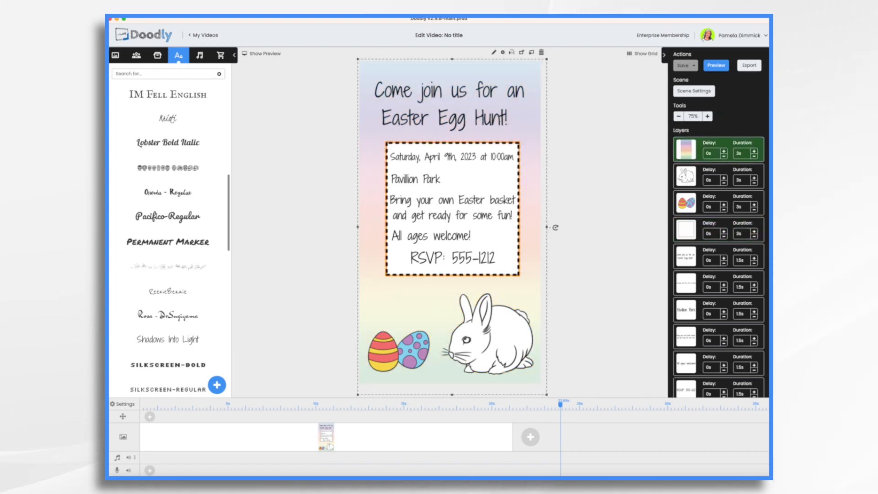
pyautogui.click(493, 52)
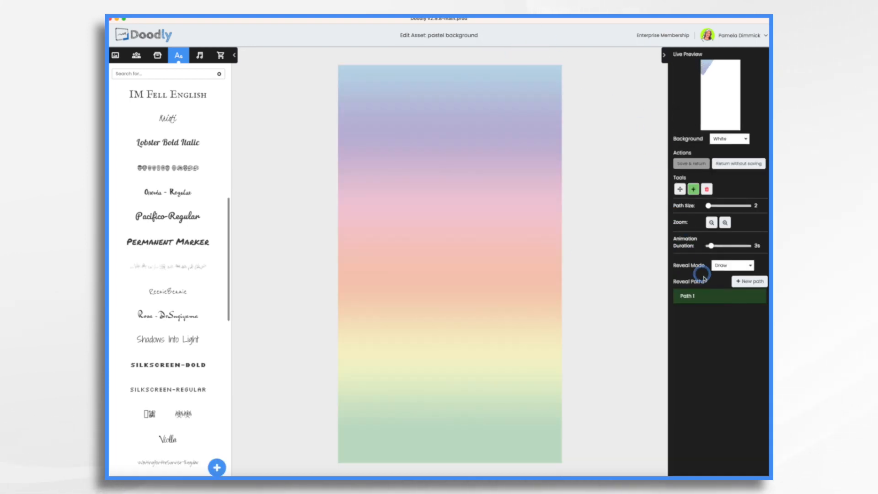
pyautogui.click(725, 265)
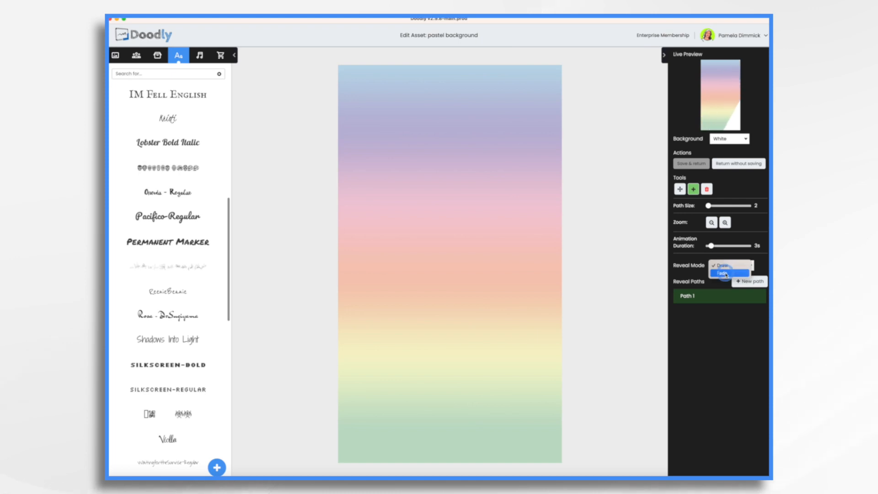
pyautogui.click(725, 273)
pyautogui.click(693, 164)
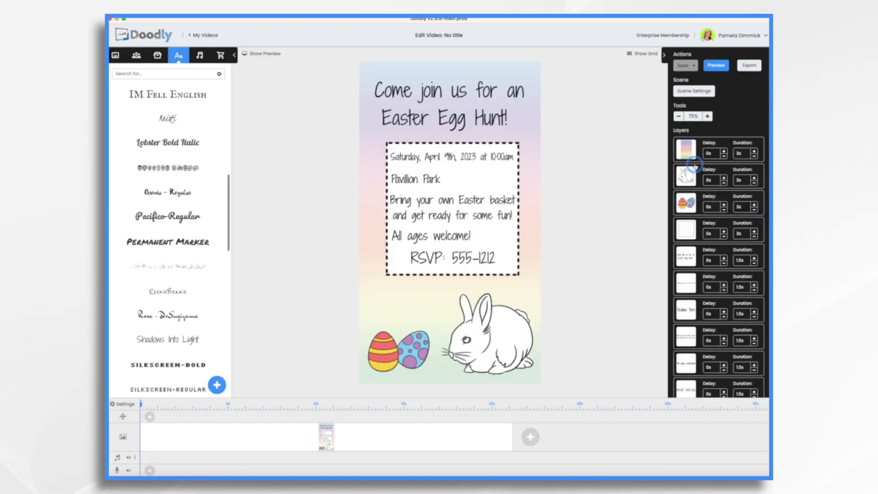
# Set the pastel background's duration to 0.5 s and the rabbit's duration to 2 s
pyautogui.click(754, 156)
pyautogui.click(753, 157)
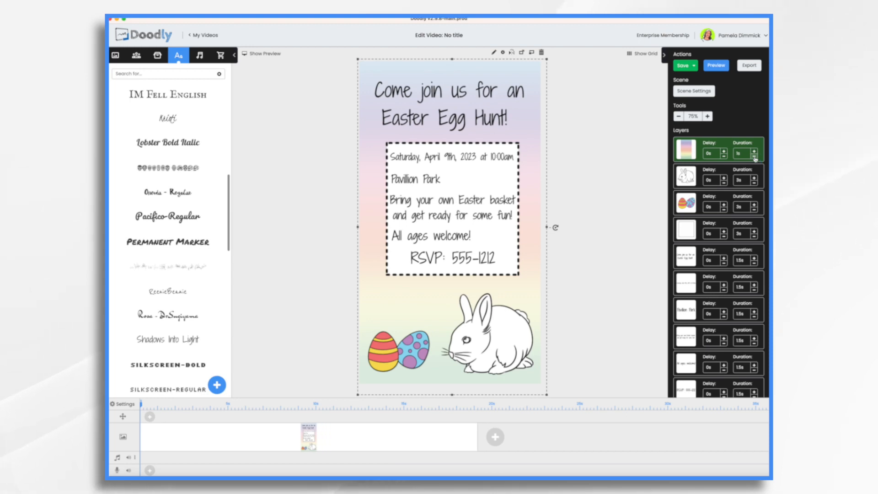
pyautogui.click(754, 157)
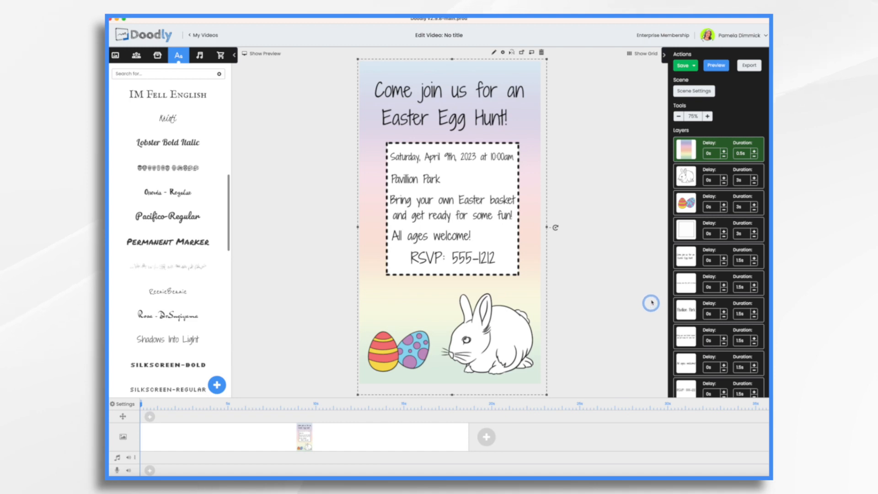
pyautogui.click(754, 183)
pyautogui.click(753, 182)
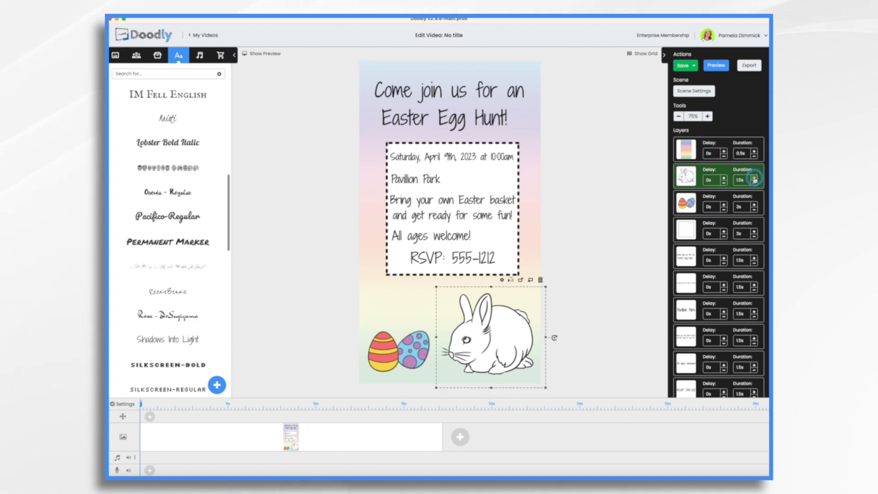
pyautogui.click(754, 178)
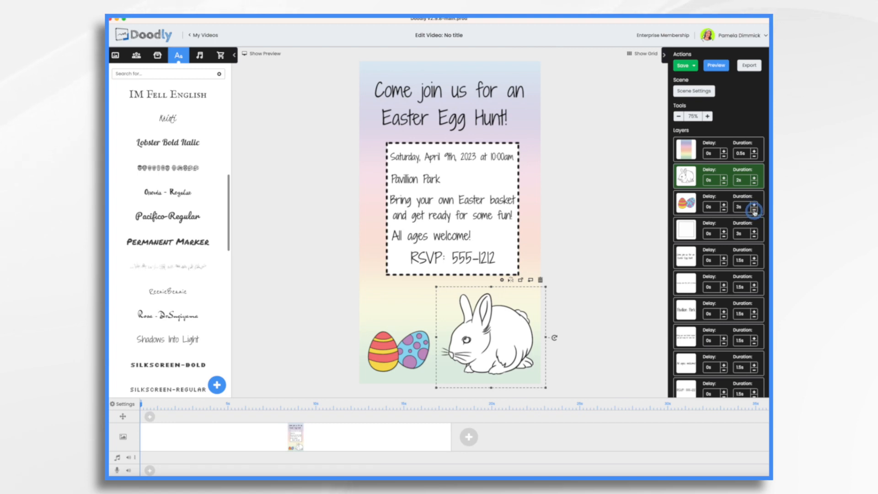
# Set the Easter eggs' duration to 1.5 s and move the rabbit and egg layers to the end, rabbit before eggs
pyautogui.click(753, 210)
pyautogui.click(754, 210)
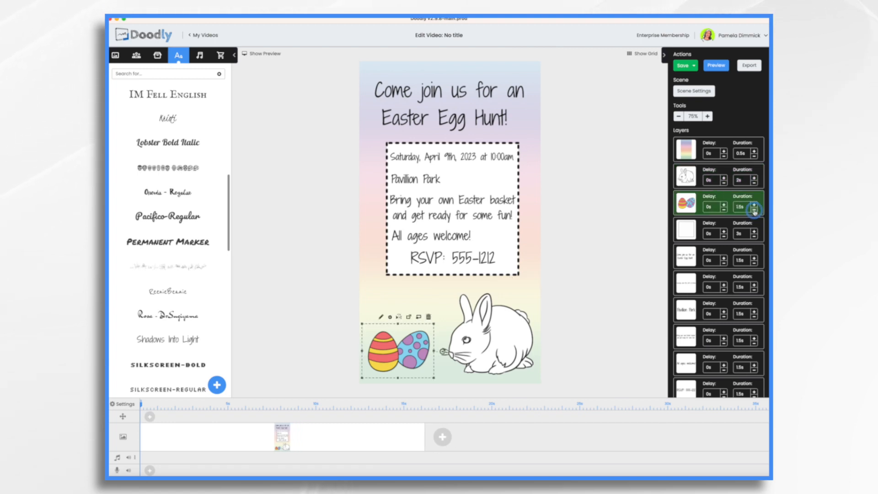
pyautogui.moveTo(693, 201); pyautogui.dragTo(700, 388)
pyautogui.moveTo(686, 168); pyautogui.dragTo(688, 354)
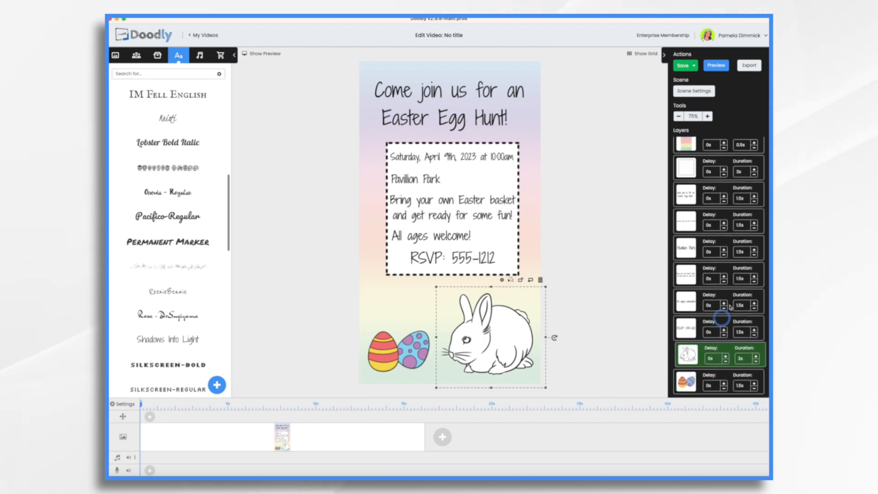
# Set the dashed square's duration to 1 s and preview the video
pyautogui.click(685, 173)
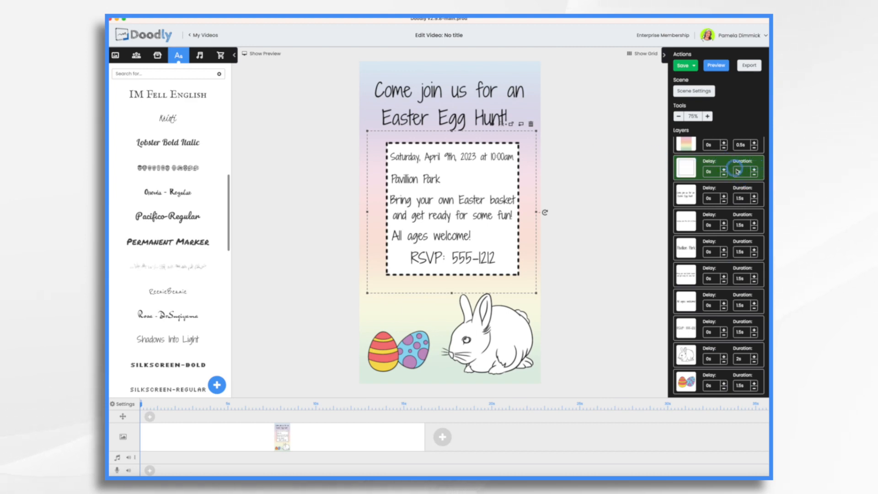
pyautogui.click(753, 174)
pyautogui.click(753, 174)
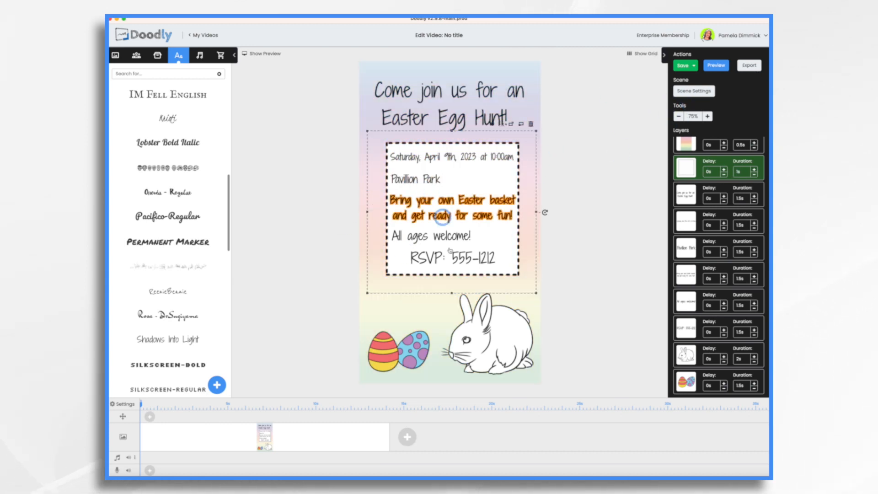
pyautogui.click(721, 66)
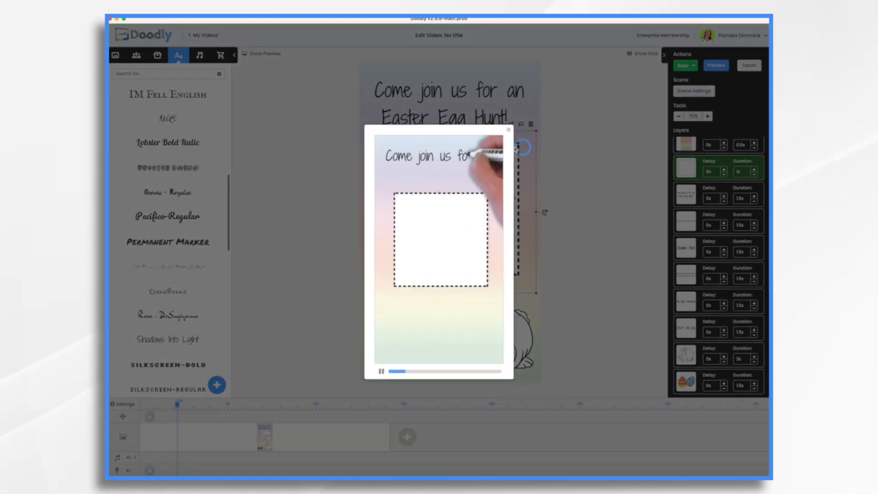
pyautogui.click(509, 131)
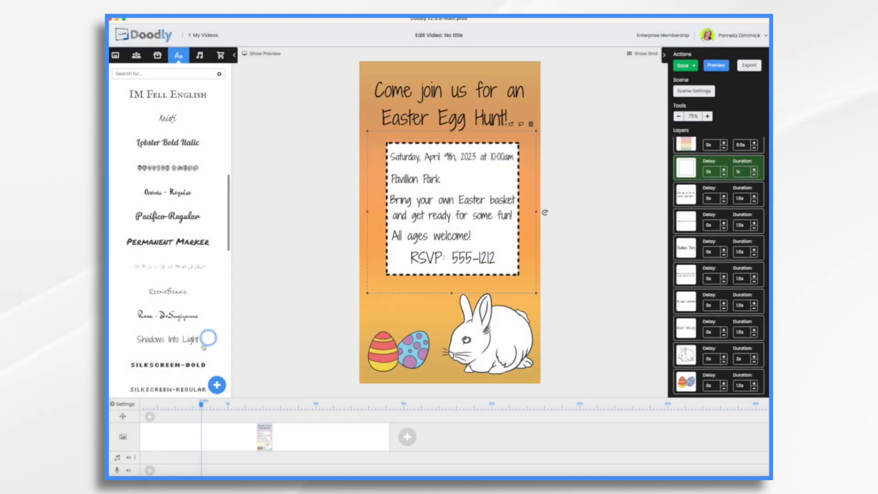
# Turn off the erase mode in the video settings and preview the video again
pyautogui.click(123, 405)
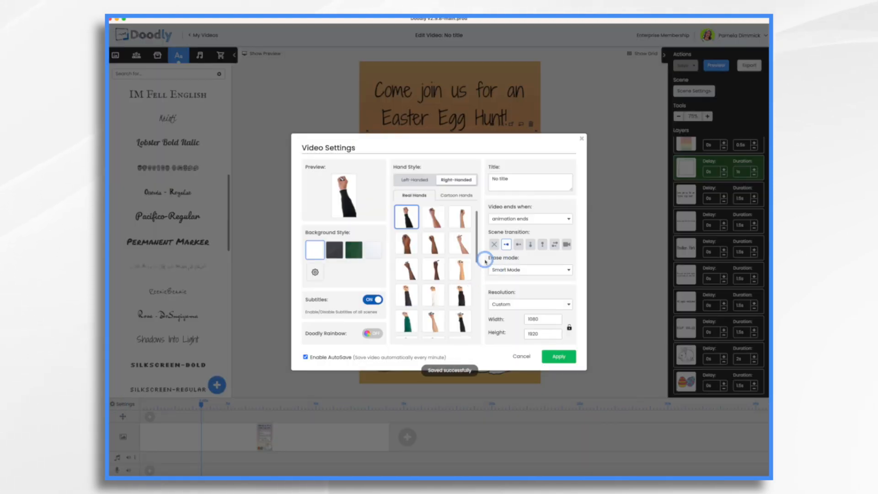
pyautogui.click(524, 272)
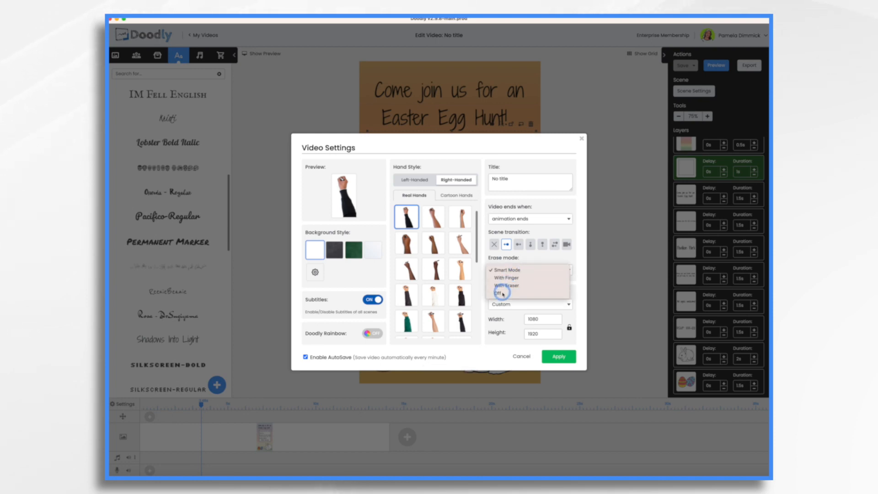
pyautogui.click(502, 293)
pyautogui.click(560, 357)
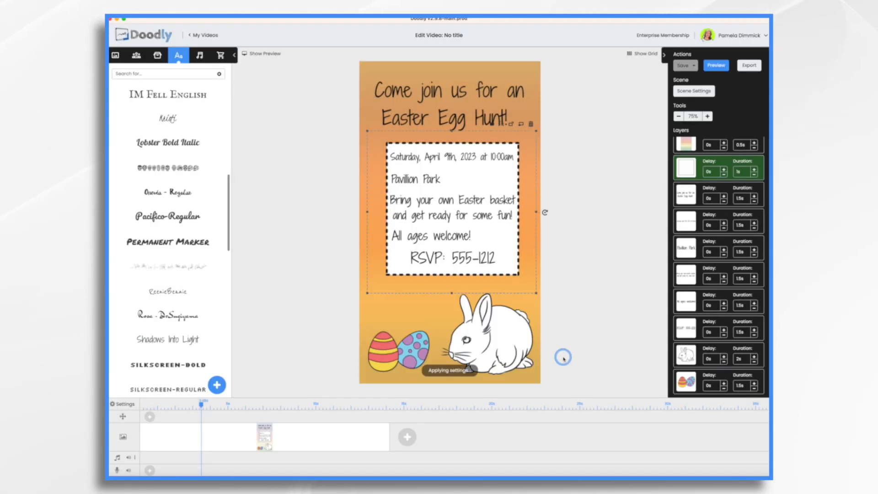
pyautogui.click(715, 66)
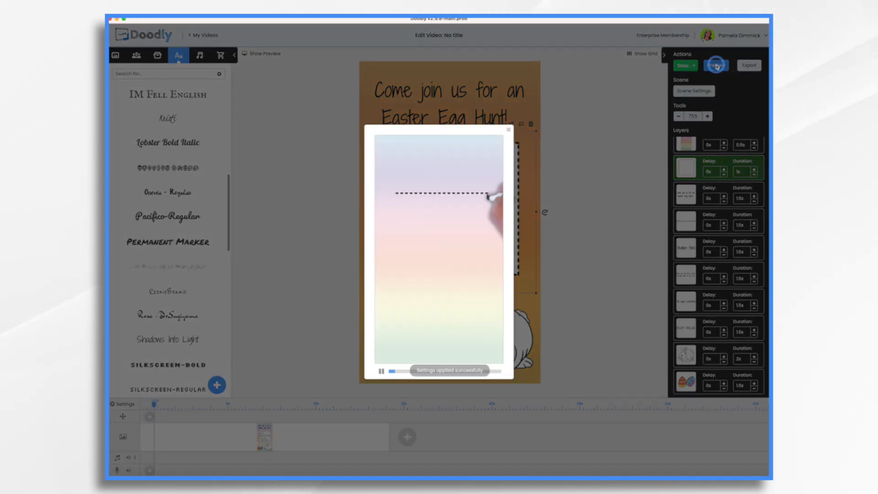
pyautogui.click(509, 129)
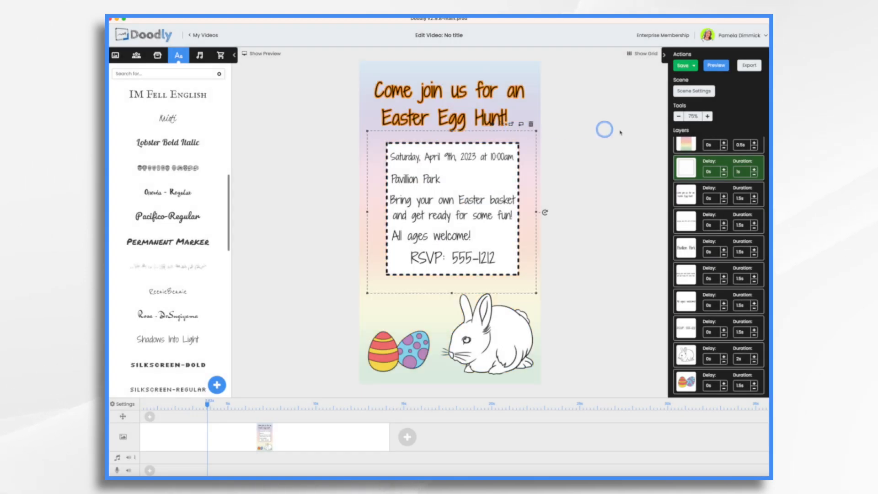
# Move the Easter Egg Hunt heading layer ahead of the dashed square and check the order of the remaining text layers
pyautogui.scroll(1, 685, 168)
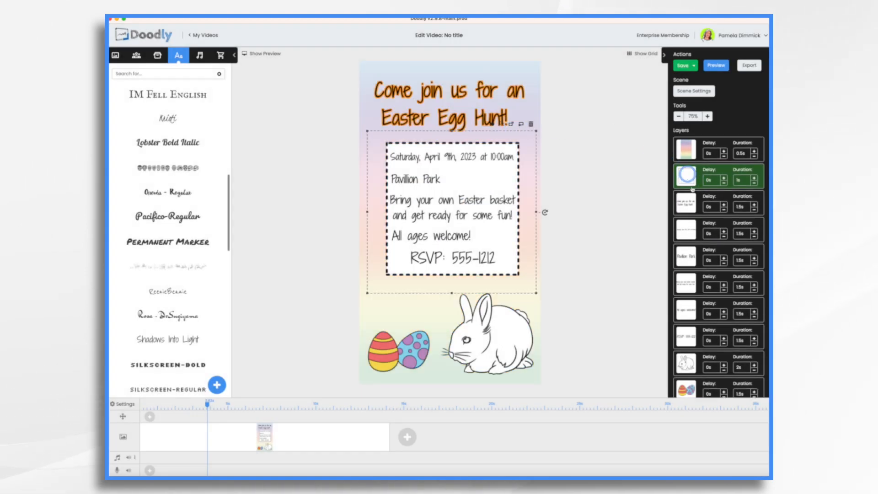
pyautogui.moveTo(693, 205); pyautogui.dragTo(698, 174)
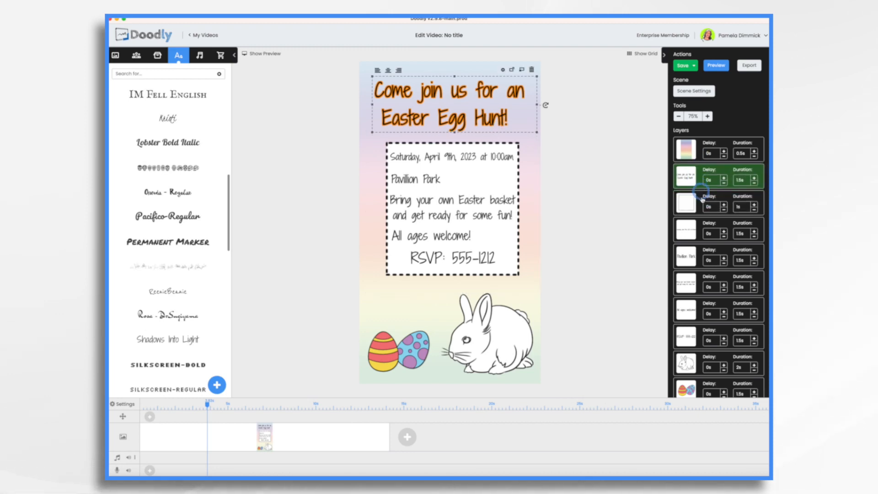
pyautogui.click(692, 235)
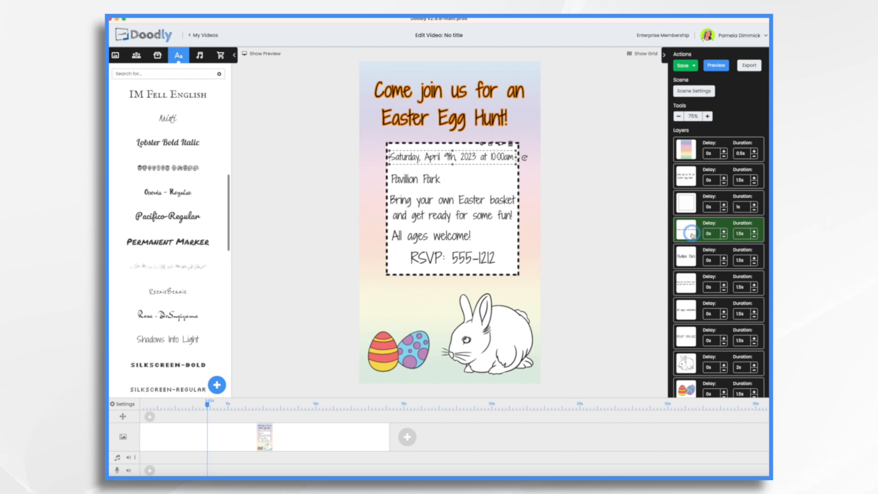
pyautogui.click(692, 257)
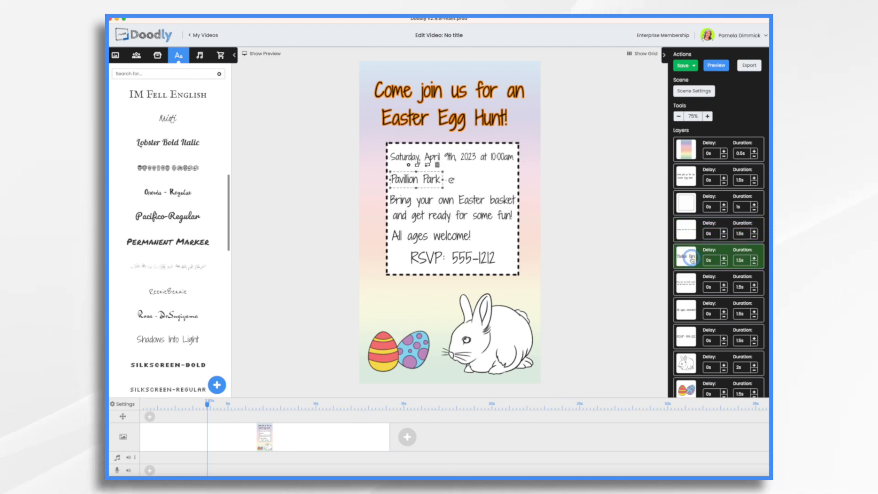
pyautogui.click(690, 285)
pyautogui.click(685, 310)
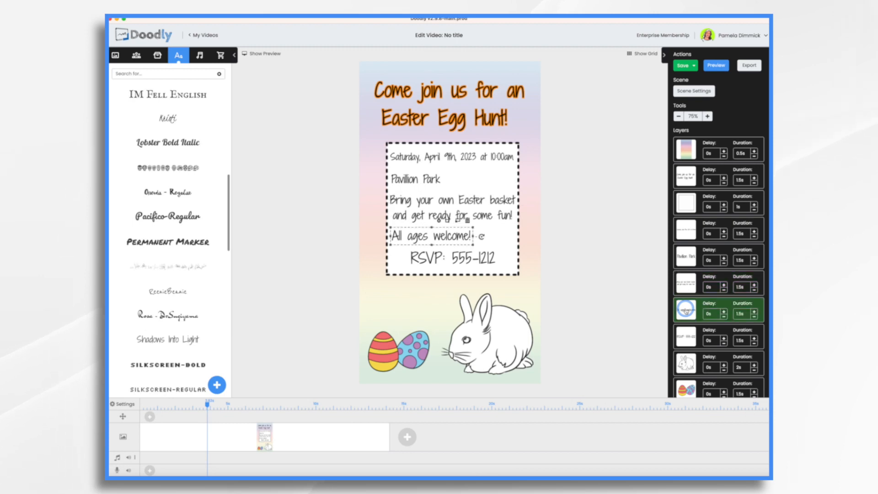
pyautogui.click(688, 339)
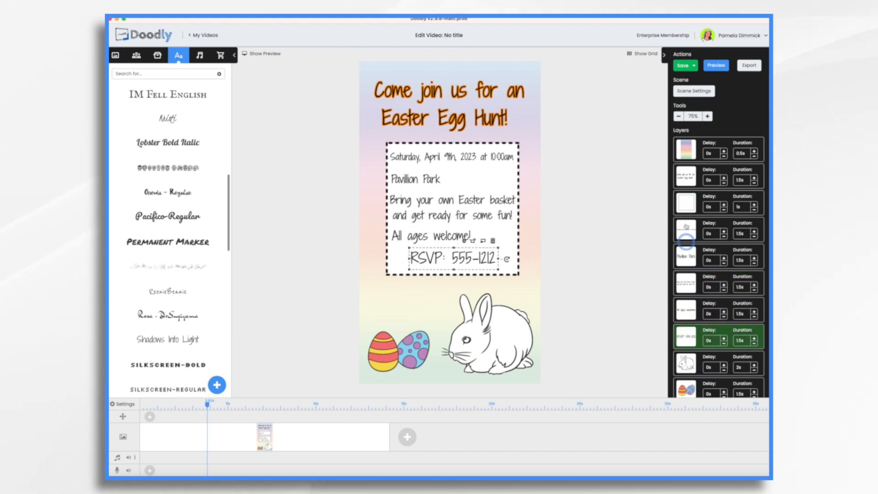
# Set the layer durations to 2 s for the date text, 1 s for Pavillion Park and 2.5 s for the Easter basket text
pyautogui.click(753, 230)
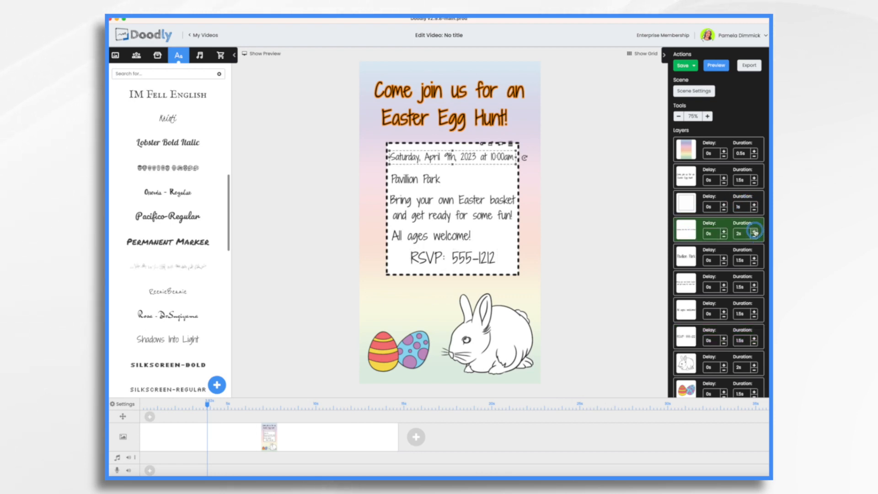
pyautogui.click(754, 264)
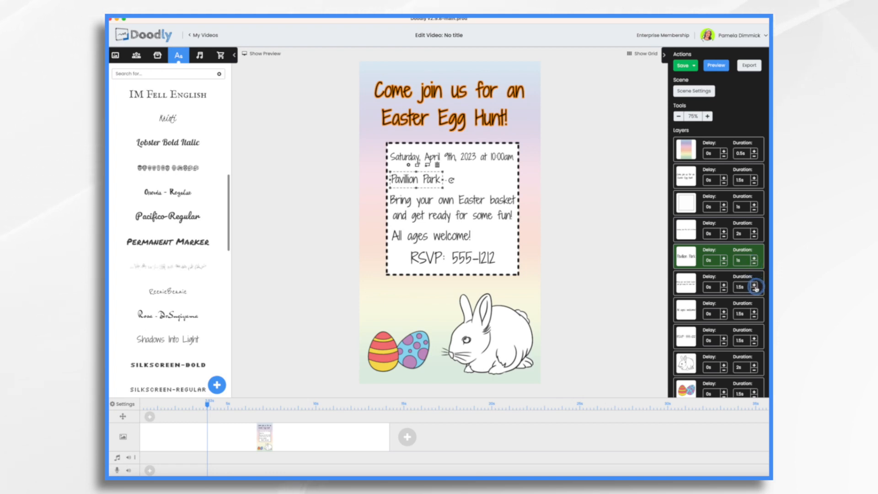
pyautogui.click(754, 284)
pyautogui.click(754, 284)
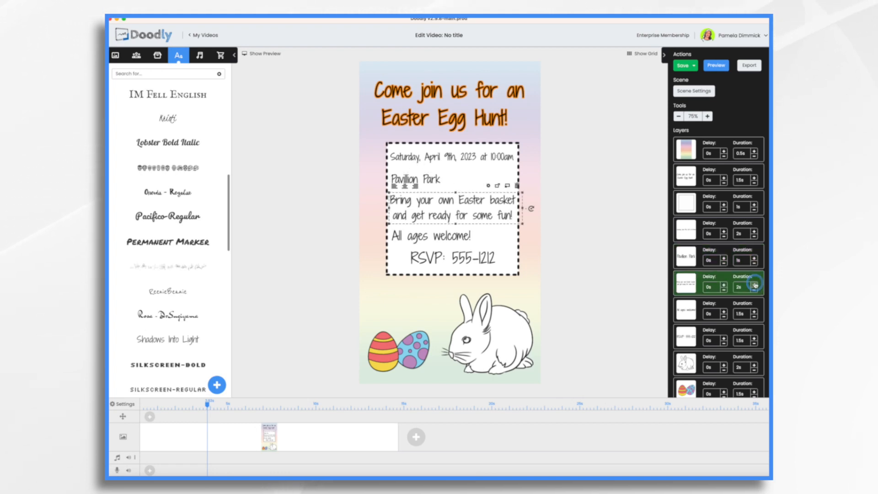
# Keep the All ages welcome layer's duration at 1.5 s and set the RSVP layer's duration to 2.5 s
pyautogui.click(754, 317)
pyautogui.click(754, 313)
pyautogui.click(754, 339)
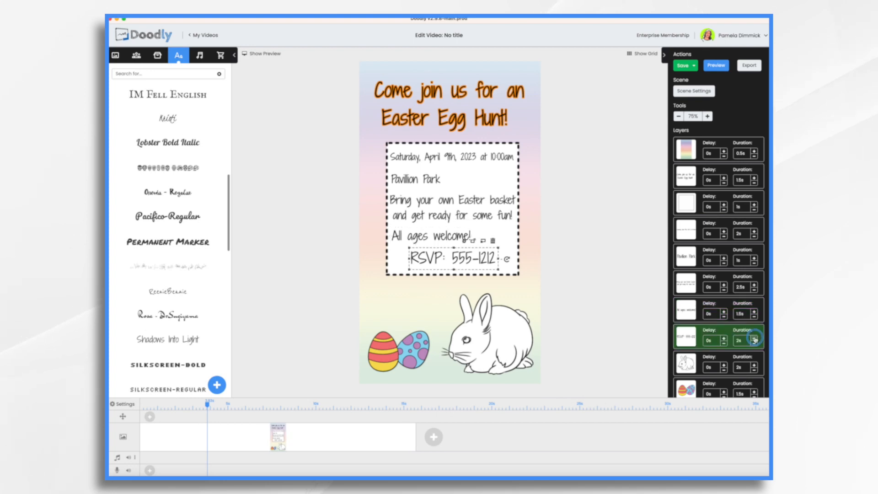
pyautogui.click(753, 338)
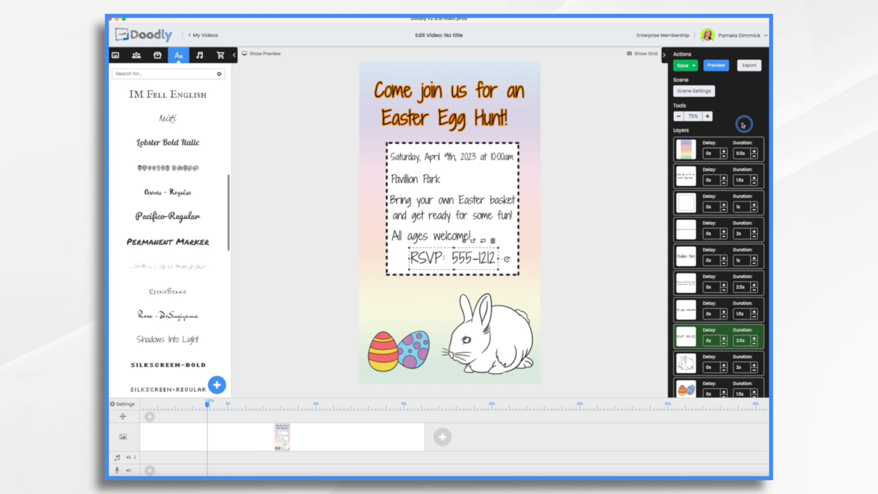
# Set the scene's extra time to 10 s in the scene settings and apply it
pyautogui.click(697, 90)
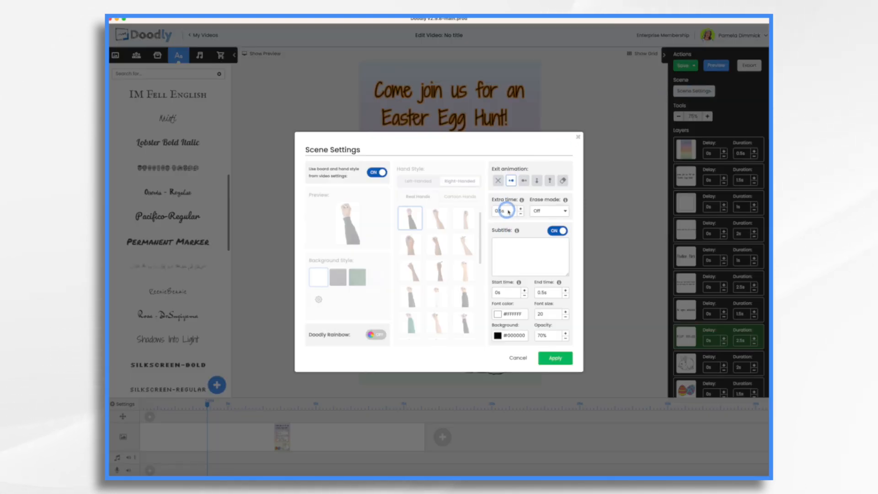
pyautogui.click(521, 208)
pyautogui.click(521, 208)
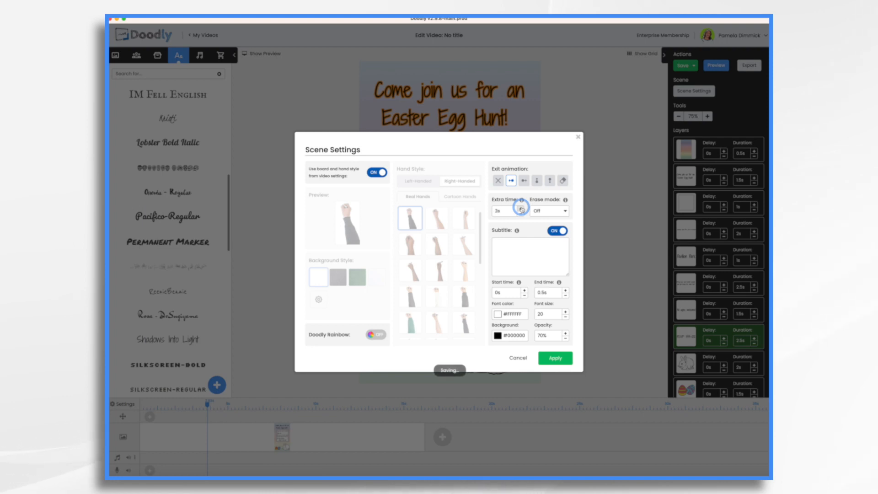
pyautogui.click(521, 208)
pyautogui.click(521, 208)
pyautogui.click(522, 208)
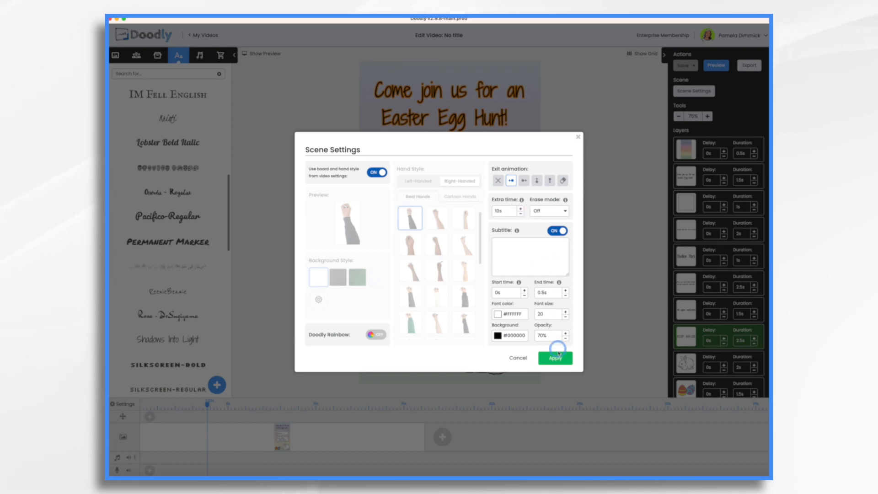
pyautogui.click(555, 357)
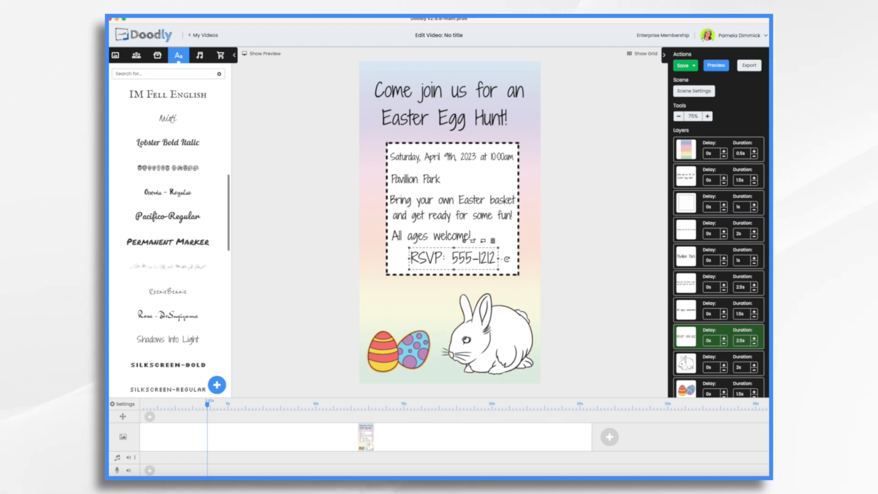
# Change the video's drawing hand to the right-handed 3D cartoon hand with the pink sleeve and apply the settings
pyautogui.click(124, 405)
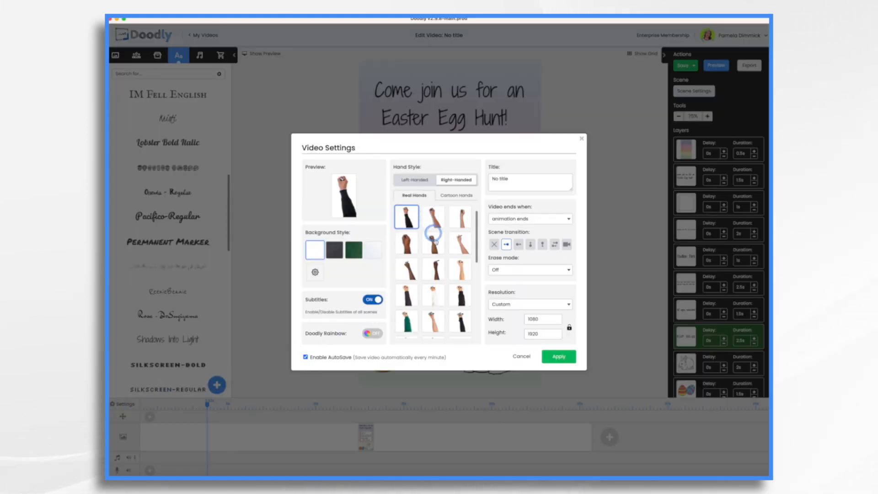
pyautogui.scroll(-5, 442, 284)
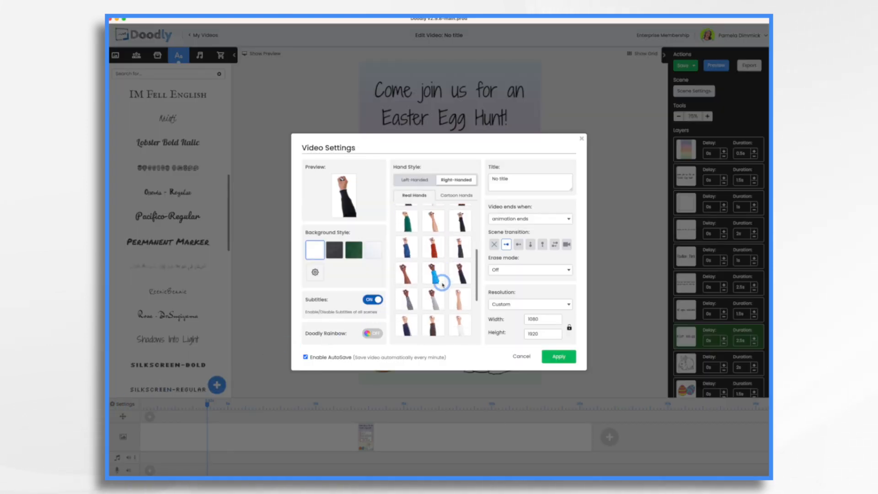
pyautogui.scroll(-3, 442, 286)
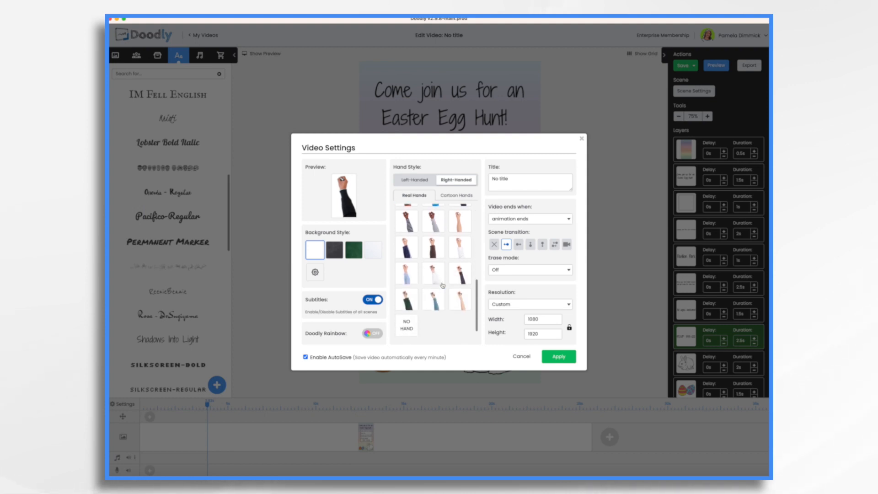
pyautogui.scroll(1, 442, 285)
pyautogui.click(434, 326)
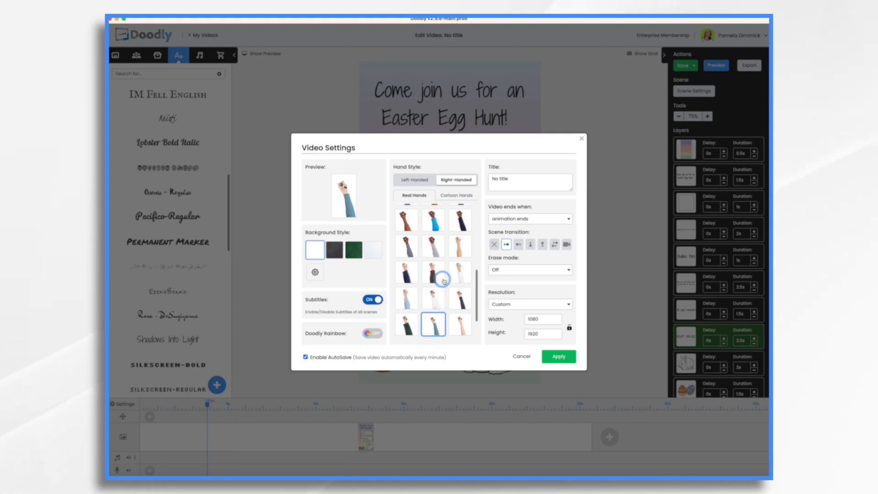
pyautogui.scroll(5, 443, 279)
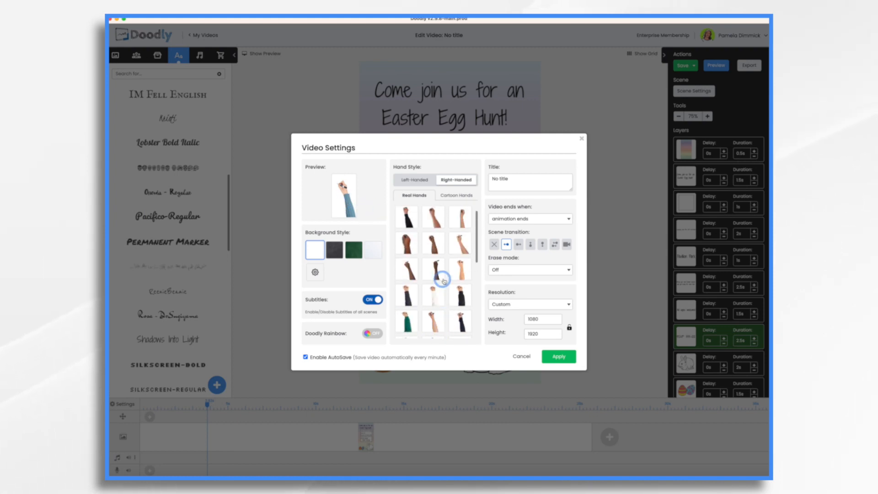
pyautogui.click(460, 199)
pyautogui.scroll(-5, 453, 297)
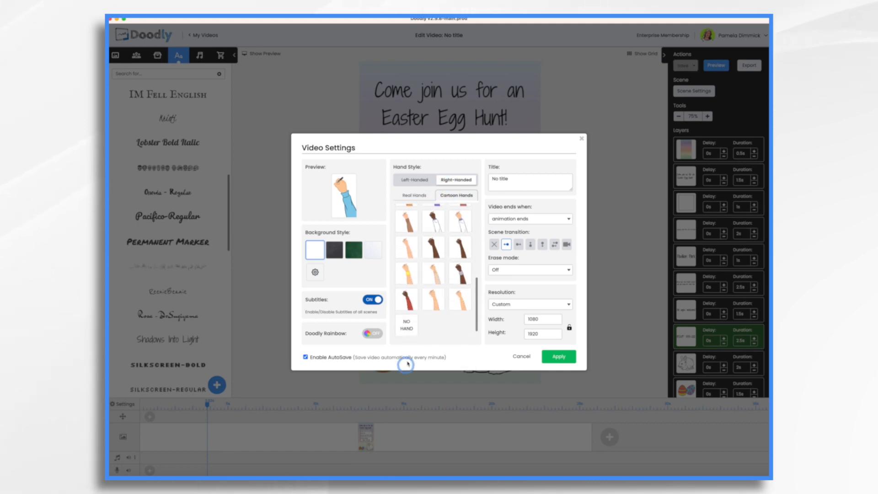
pyautogui.scroll(5, 434, 275)
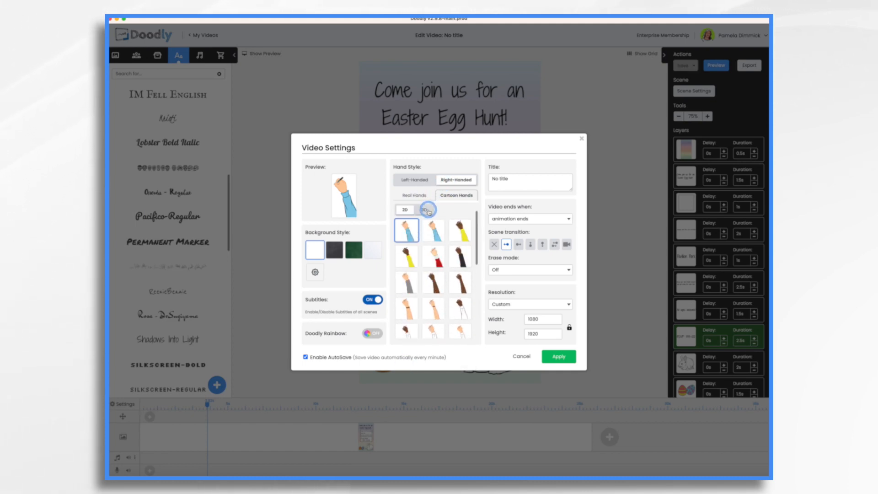
pyautogui.click(428, 210)
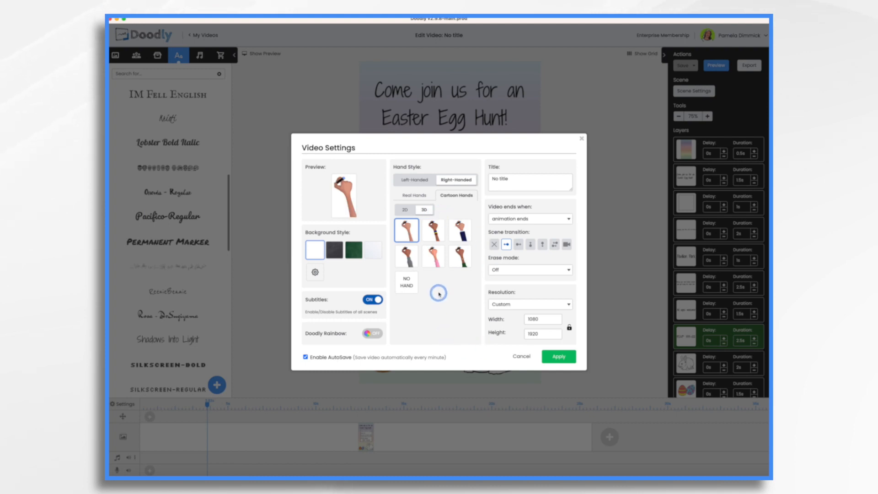
pyautogui.click(434, 259)
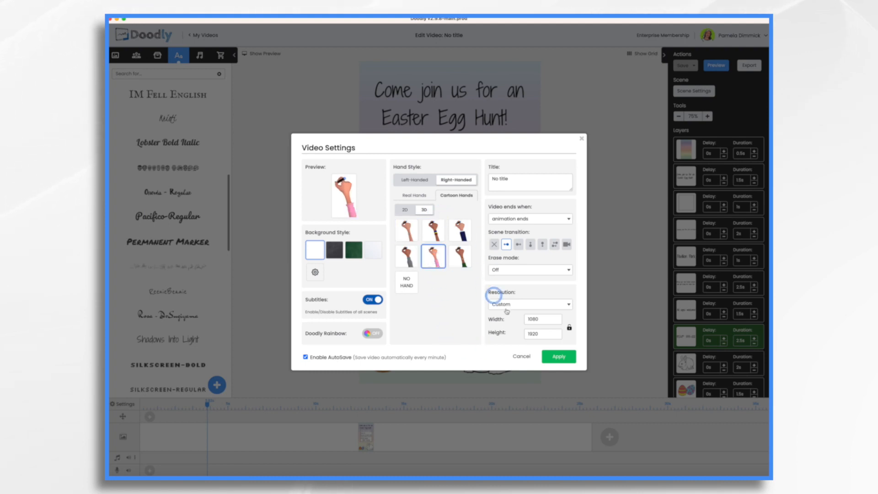
pyautogui.click(558, 358)
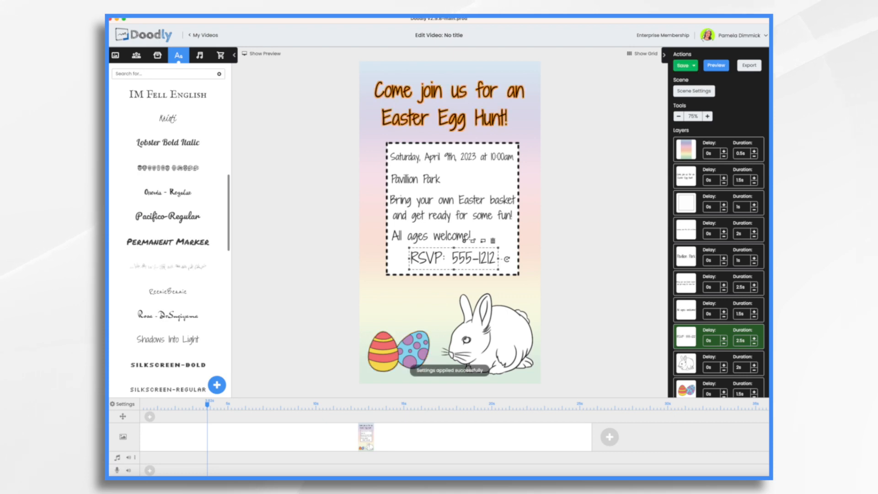
# Find the track Growing Up in the Music category and add it to the video's music track
pyautogui.click(200, 57)
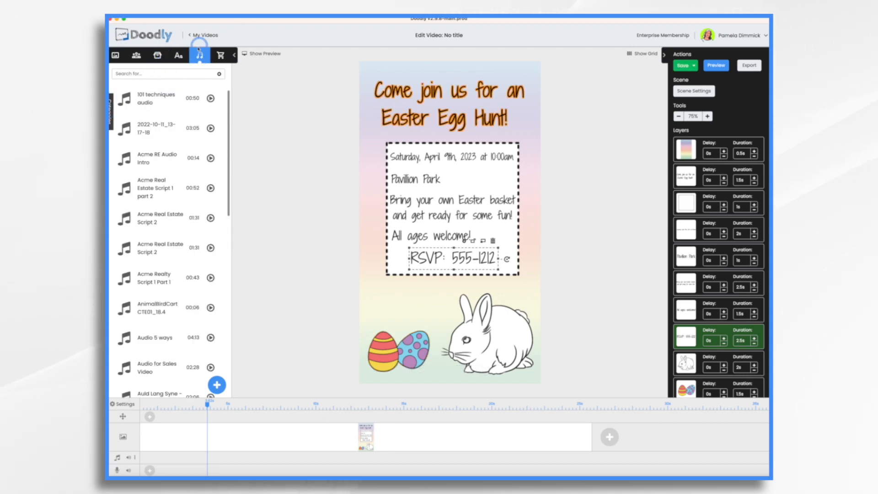
pyautogui.click(111, 114)
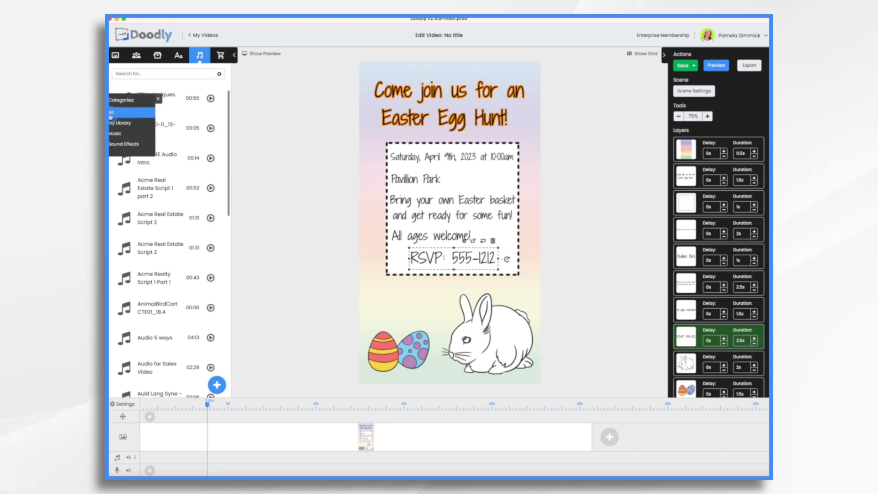
pyautogui.click(125, 136)
pyautogui.scroll(-15, 169, 275)
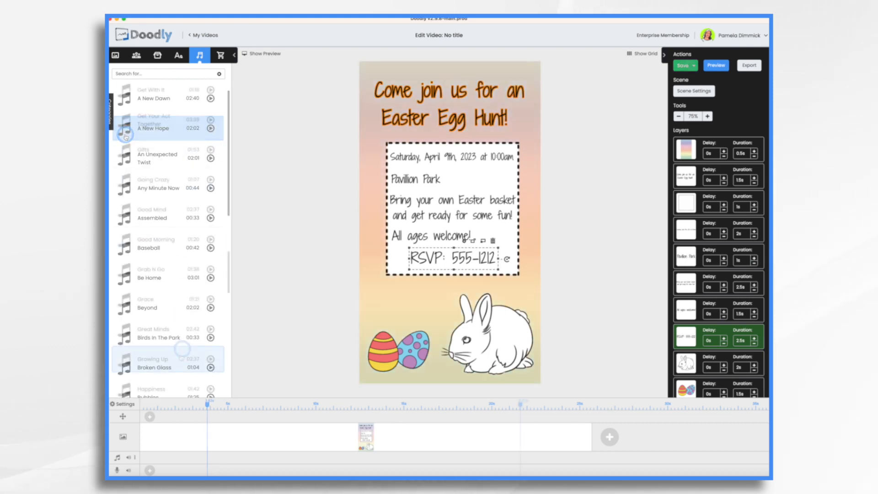
pyautogui.click(173, 360)
pyautogui.moveTo(174, 359); pyautogui.dragTo(208, 455)
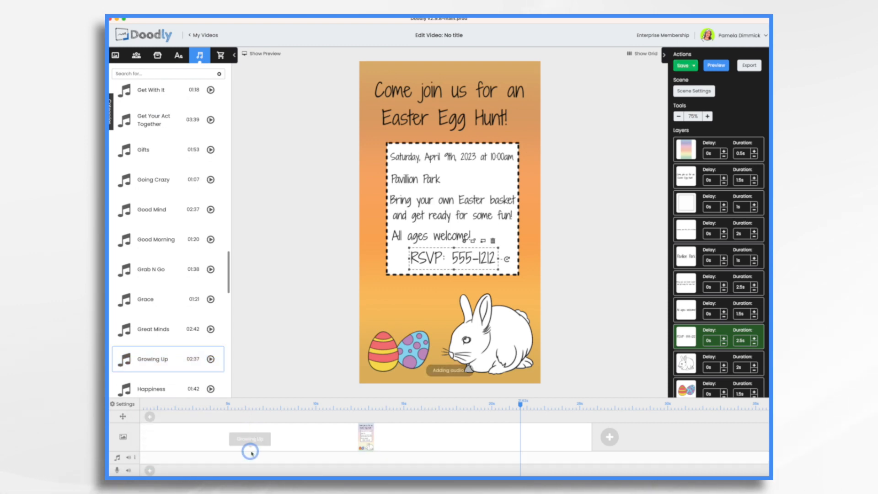
# Trim the end of the Growing Up music clip back to the end of the scene
pyautogui.moveTo(272, 458); pyautogui.dragTo(544, 461)
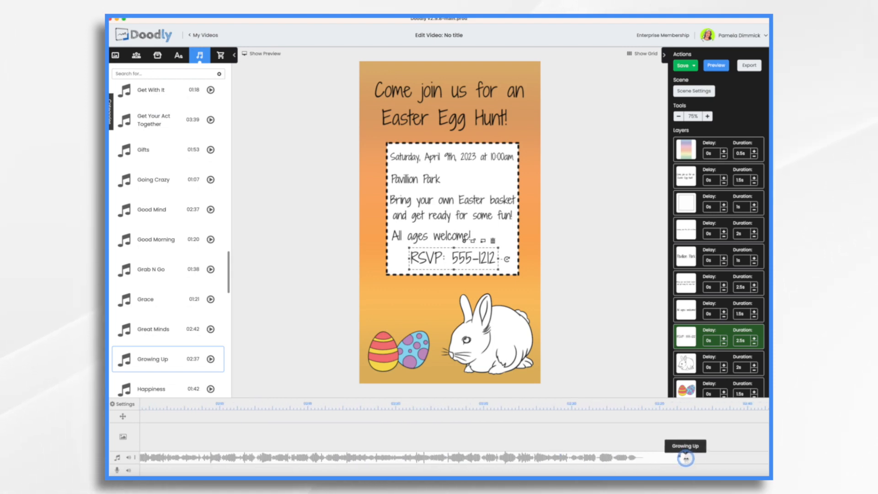
pyautogui.moveTo(685, 458); pyautogui.dragTo(147, 464)
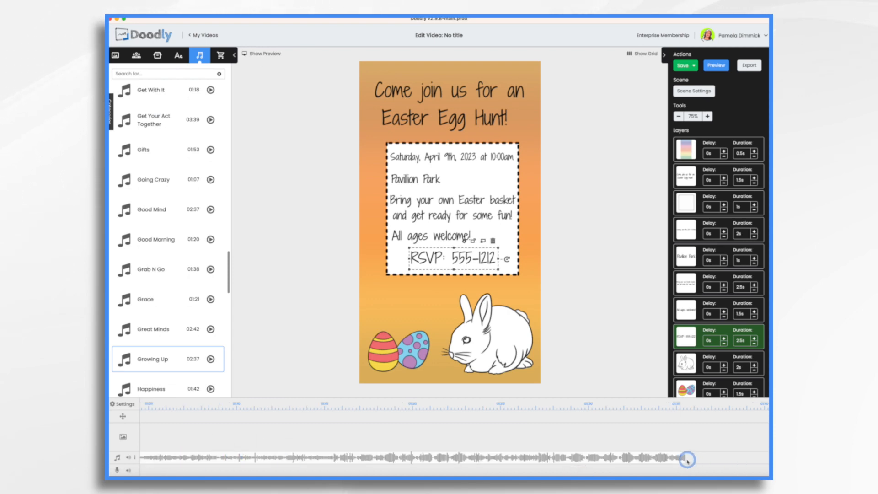
pyautogui.moveTo(686, 460); pyautogui.dragTo(138, 459)
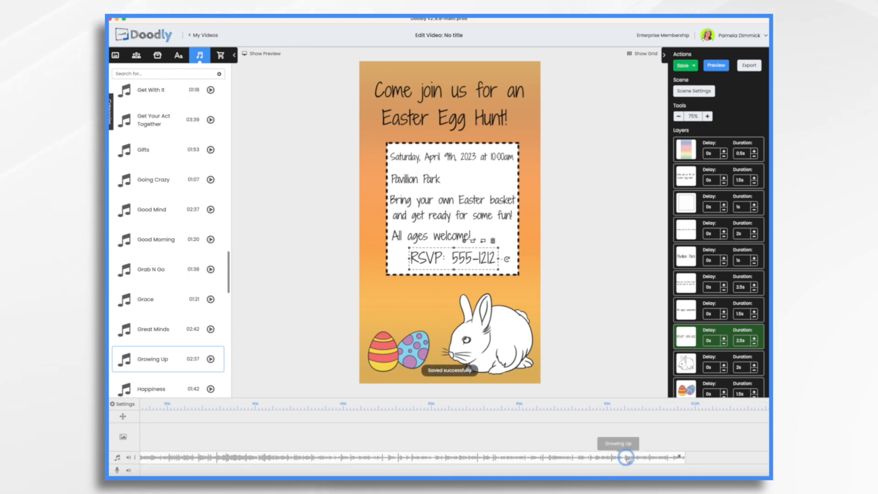
pyautogui.moveTo(684, 457); pyautogui.dragTo(167, 457)
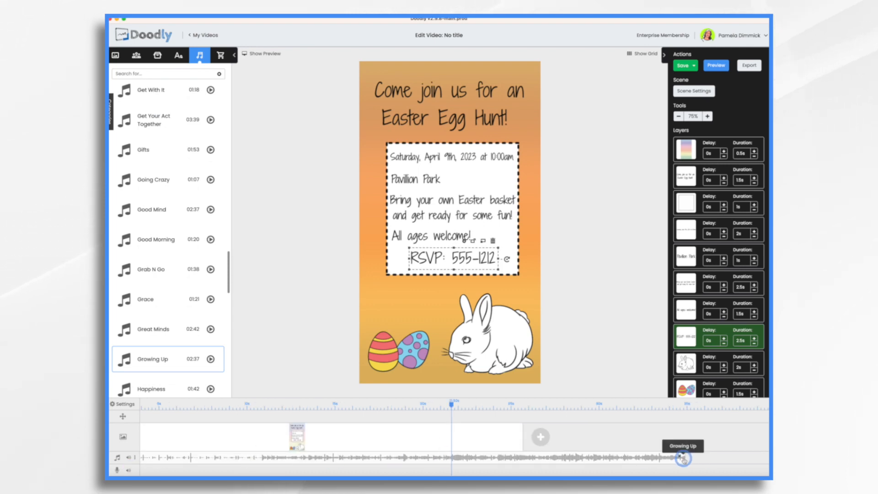
pyautogui.moveTo(684, 458); pyautogui.dragTo(499, 458)
# Add a fade-out over about the last 5 s of the Growing Up clip and lower the music track's volume
pyautogui.rightClick(520, 457)
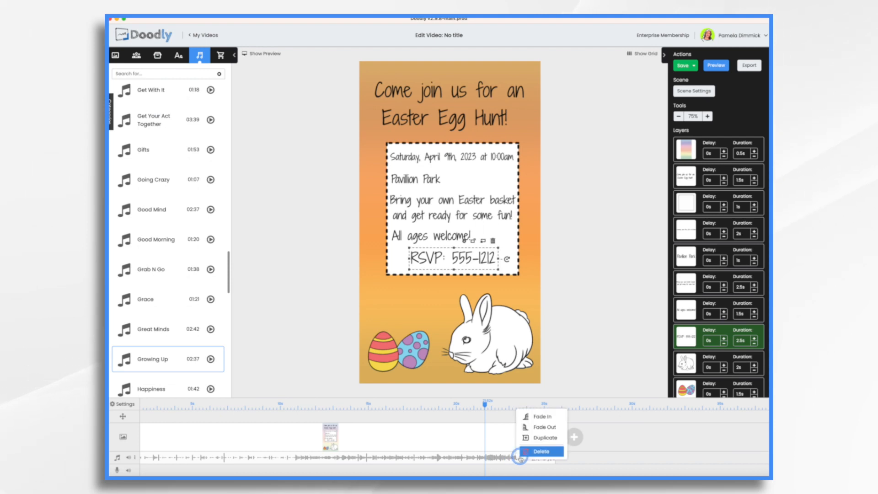
pyautogui.click(533, 427)
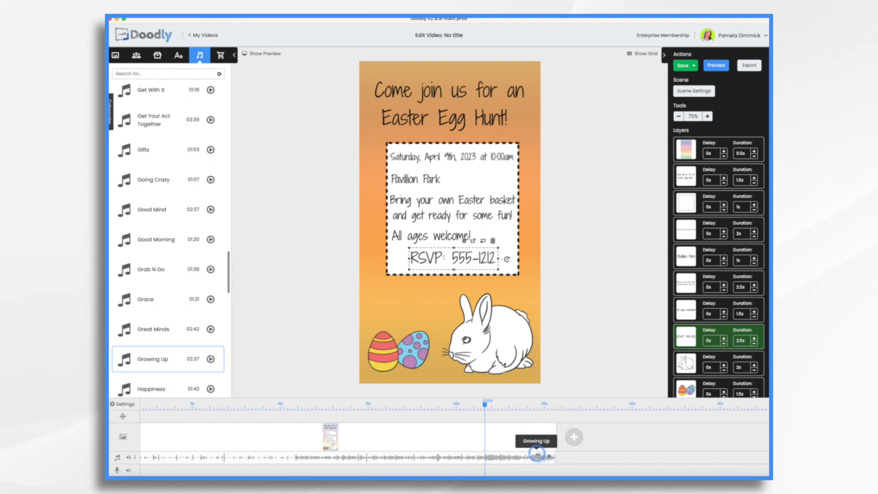
pyautogui.moveTo(536, 454); pyautogui.dragTo(461, 456)
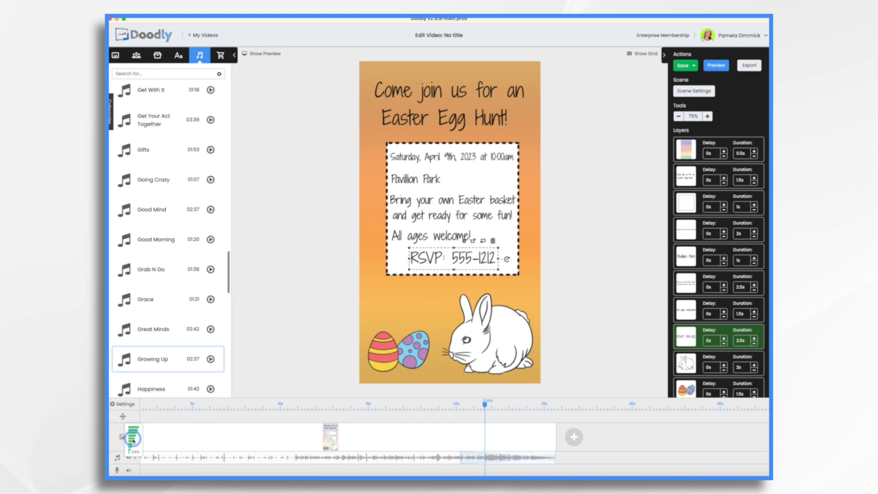
pyautogui.moveTo(133, 440); pyautogui.dragTo(130, 454)
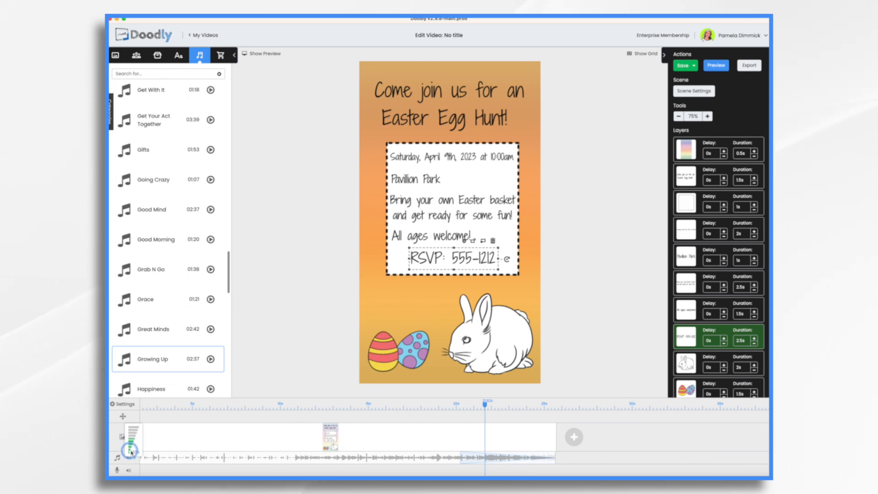